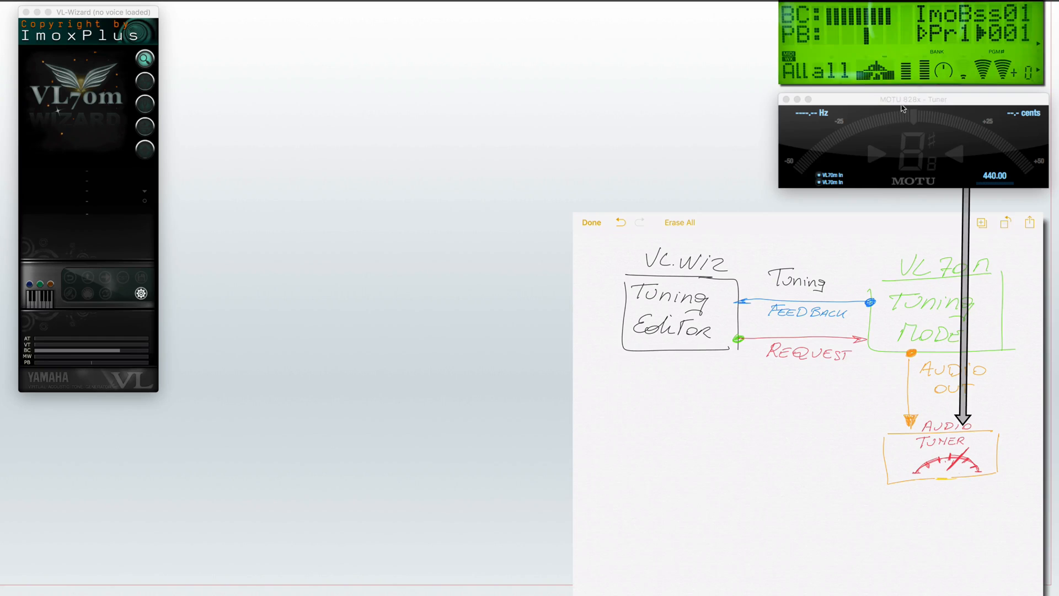
# Step: Load the Folkflut voice from the Imoxplus library's RealFlutes category, send it to the VL70m, and close the voice browser
pyautogui.moveTo(903, 107); pyautogui.dragTo(900, 107)
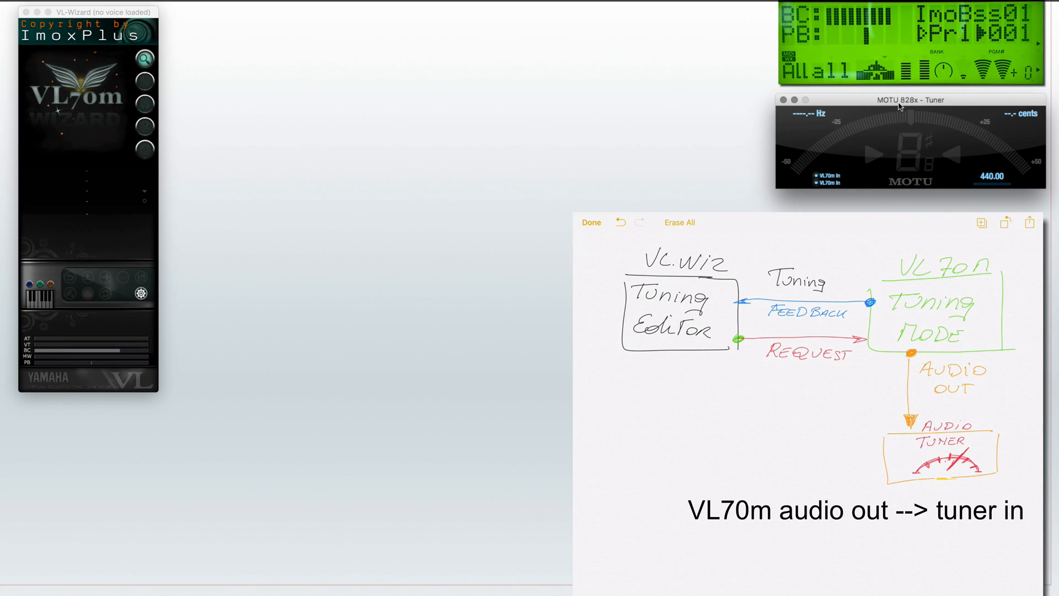
pyautogui.click(147, 61)
pyautogui.click(147, 60)
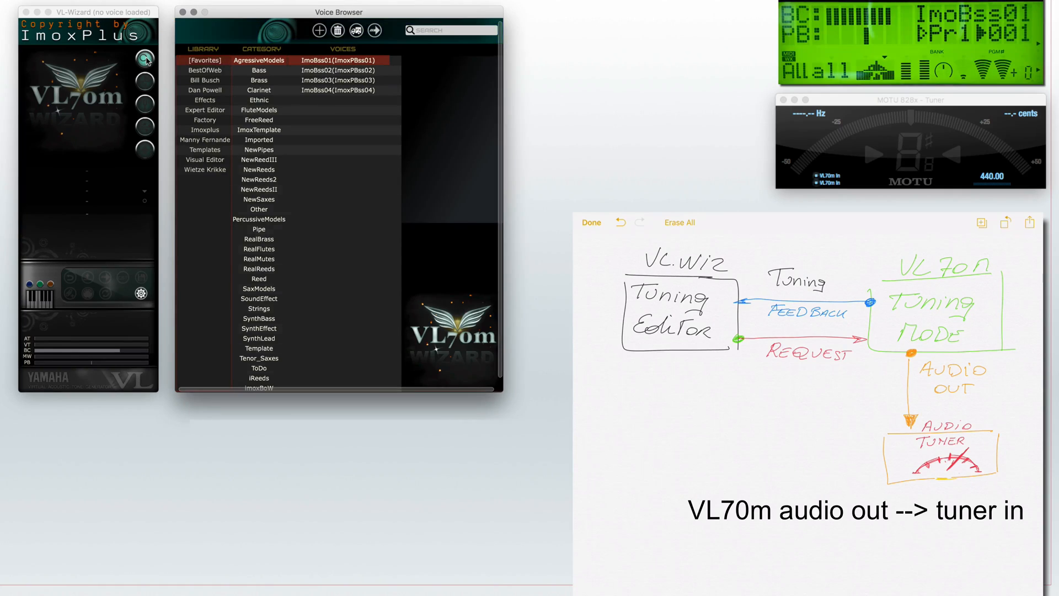
pyautogui.click(269, 248)
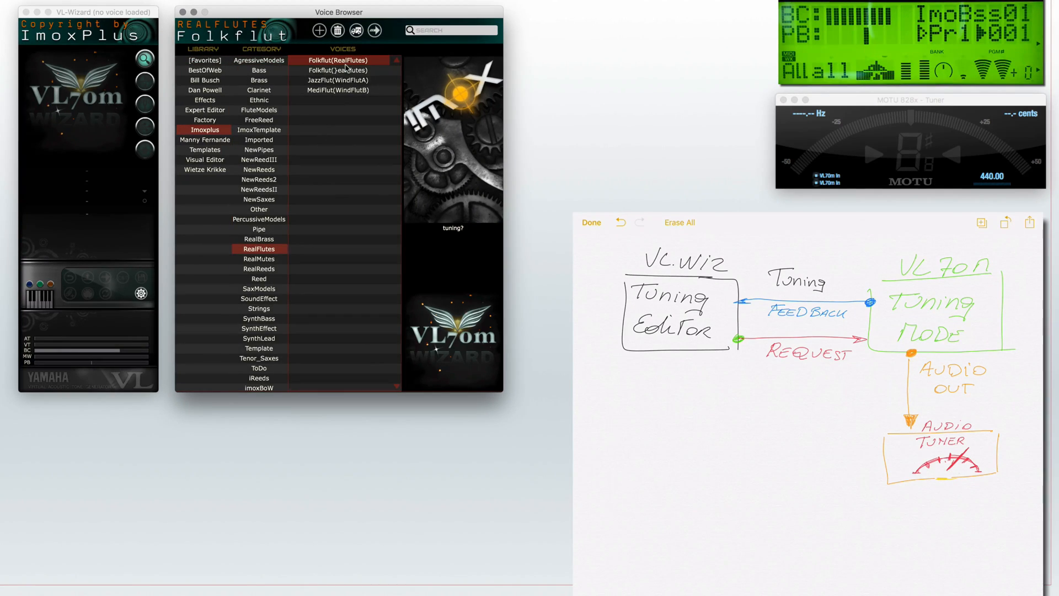
pyautogui.click(376, 32)
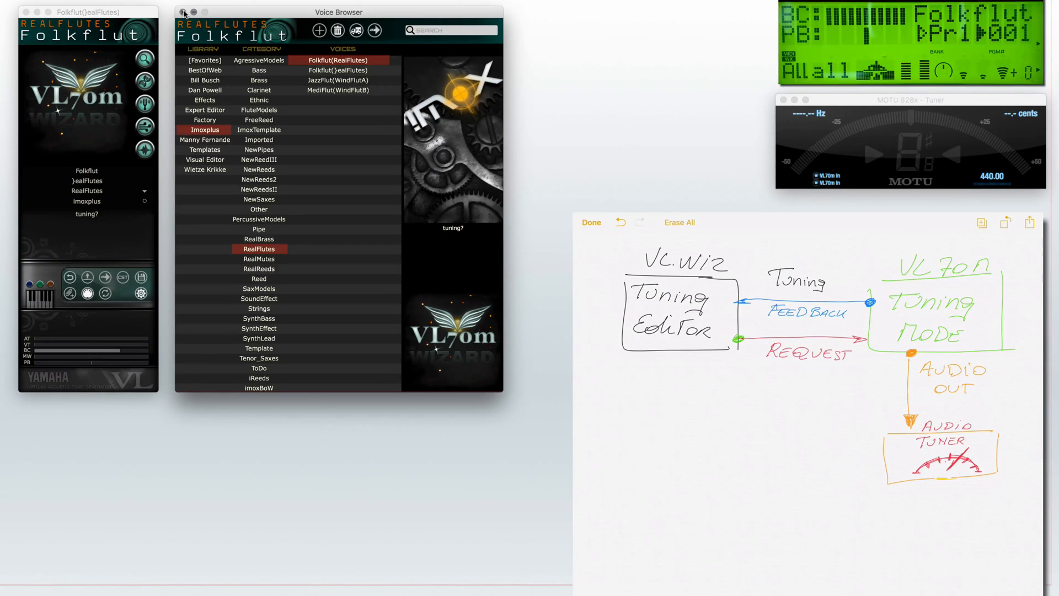
pyautogui.click(183, 12)
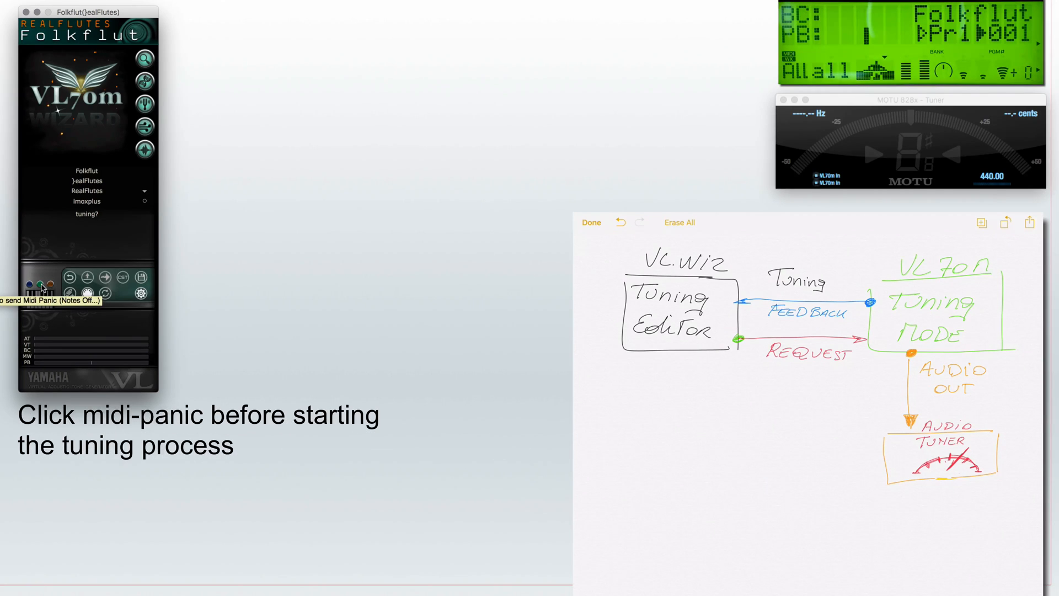
# Step: Send a MIDI panic, then open the tuning editor and place its window clear of the main voice window
pyautogui.click(42, 287)
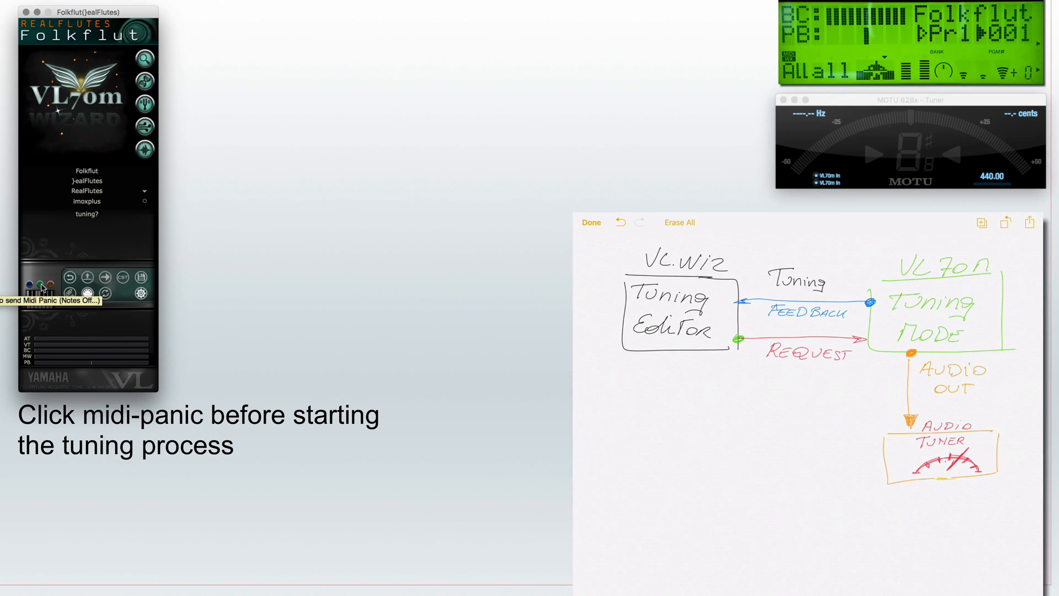
pyautogui.click(42, 287)
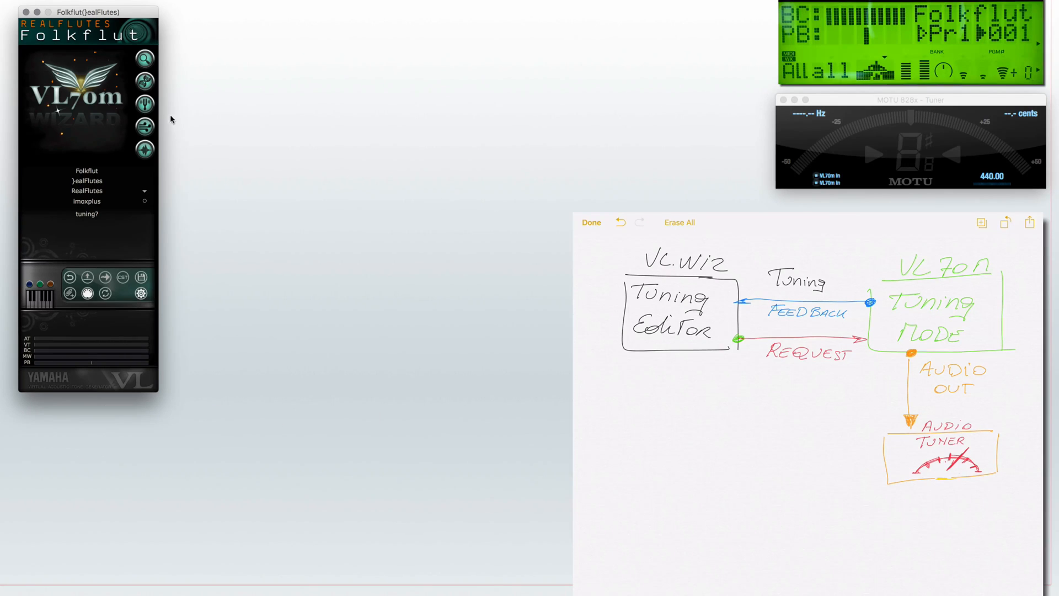
pyautogui.click(145, 105)
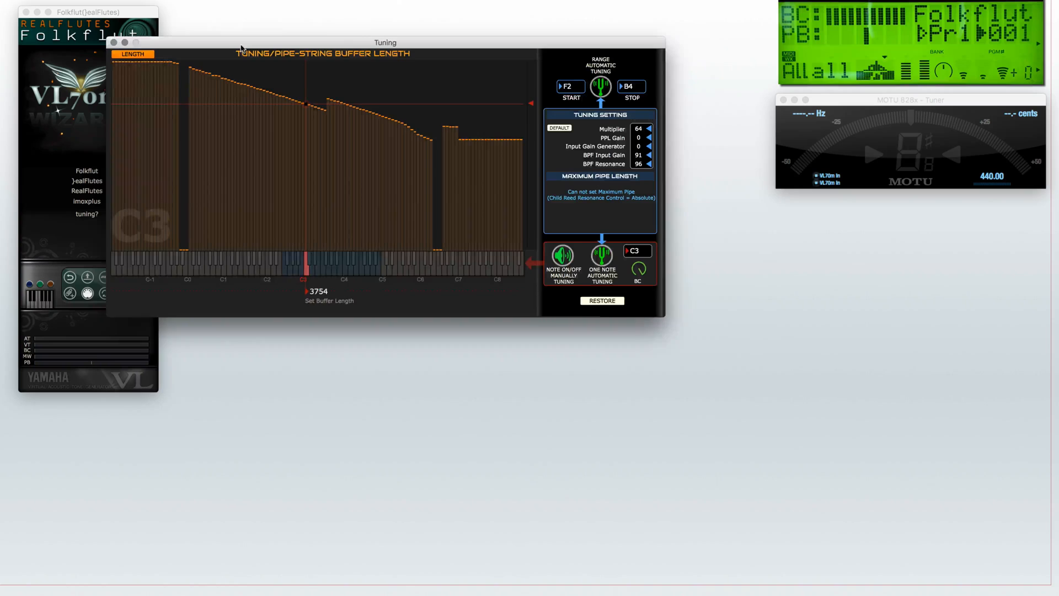
pyautogui.moveTo(239, 45); pyautogui.dragTo(322, 118)
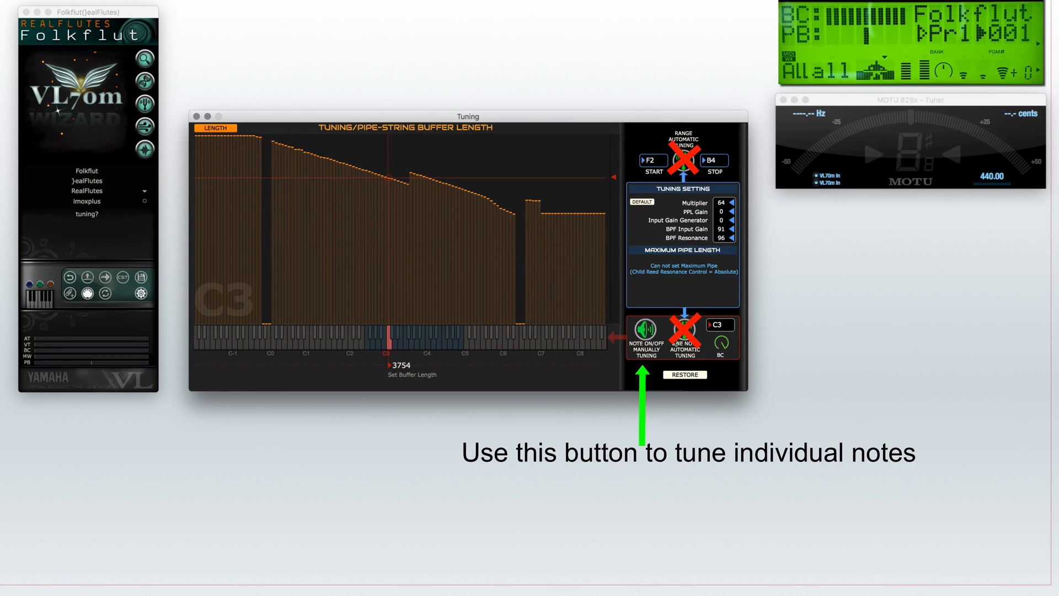
# Step: Sound note C3 in manual tuning mode to check its pitch on the tuner, then silence it
pyautogui.click(647, 329)
pyautogui.click(649, 330)
pyautogui.click(649, 330)
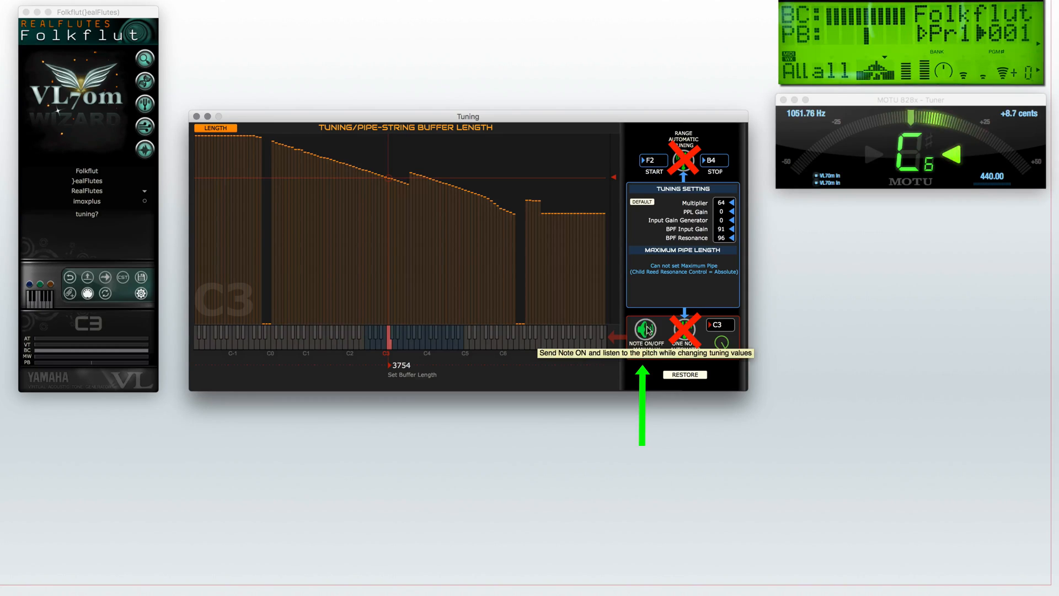
pyautogui.click(649, 330)
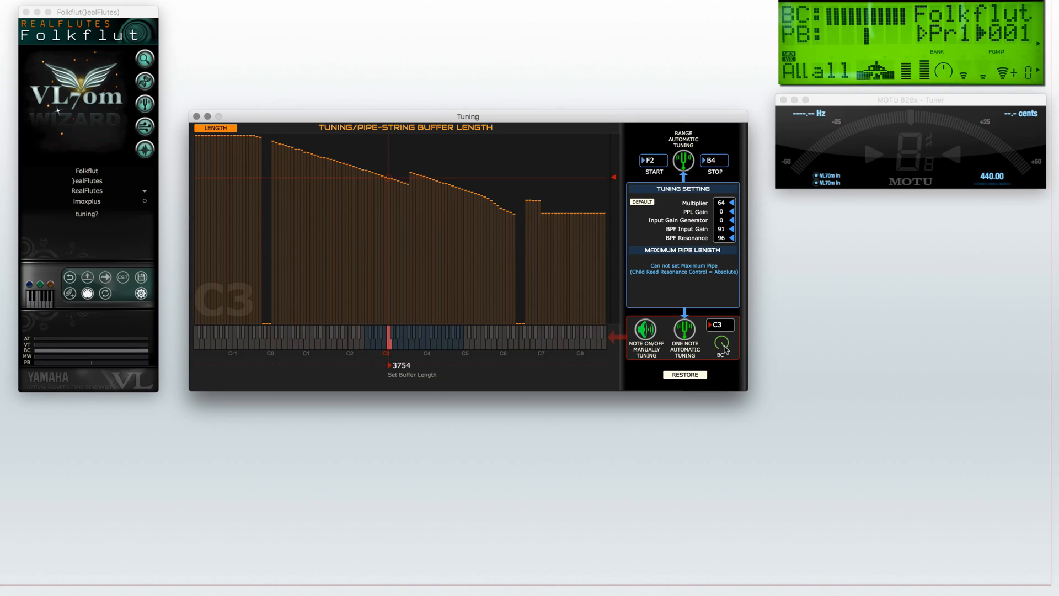
# Step: Adjust the breath level for manual tuning and sound C3 on and off to check its pitch on the tuner
pyautogui.click(722, 343)
pyautogui.moveTo(722, 343); pyautogui.dragTo(722, 358)
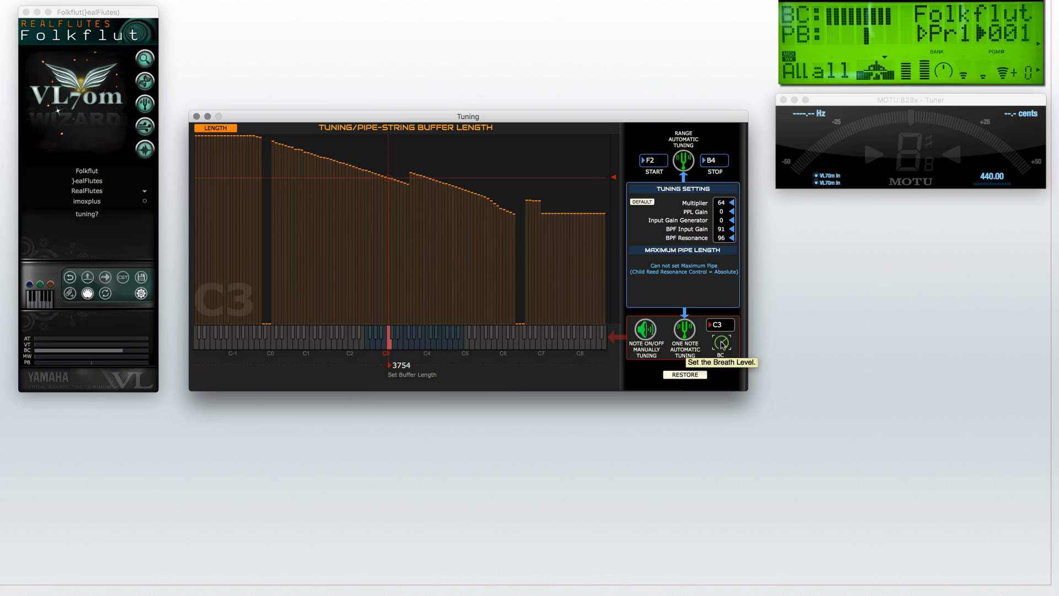
pyautogui.click(647, 330)
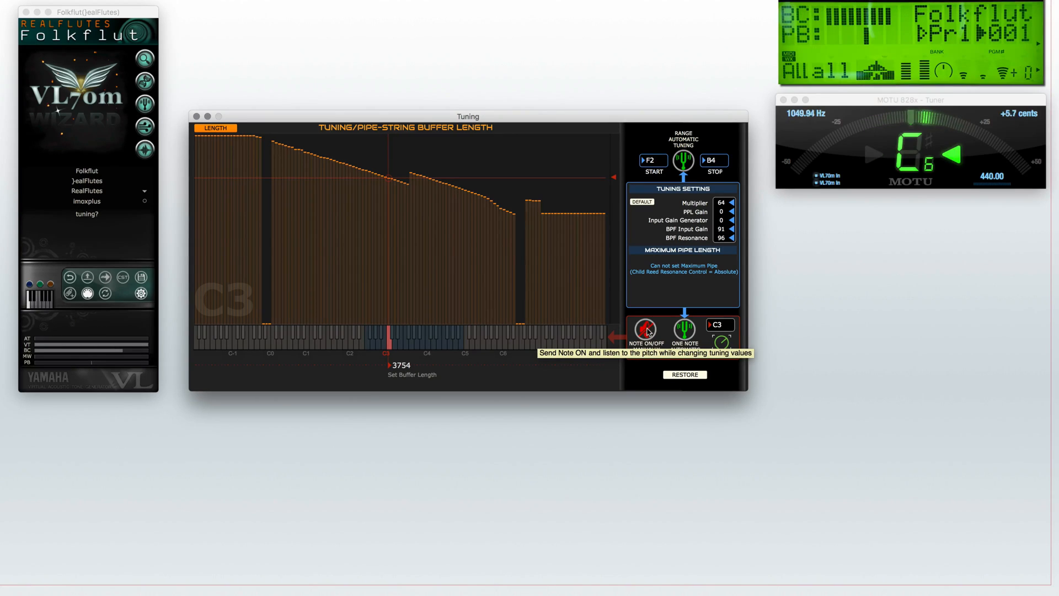
pyautogui.click(648, 330)
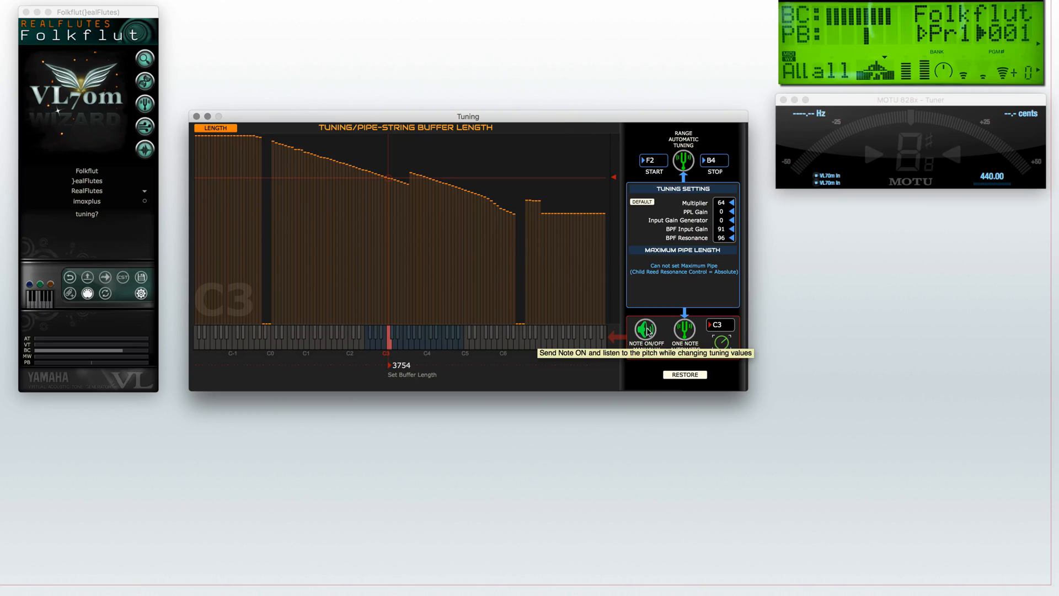
pyautogui.click(647, 330)
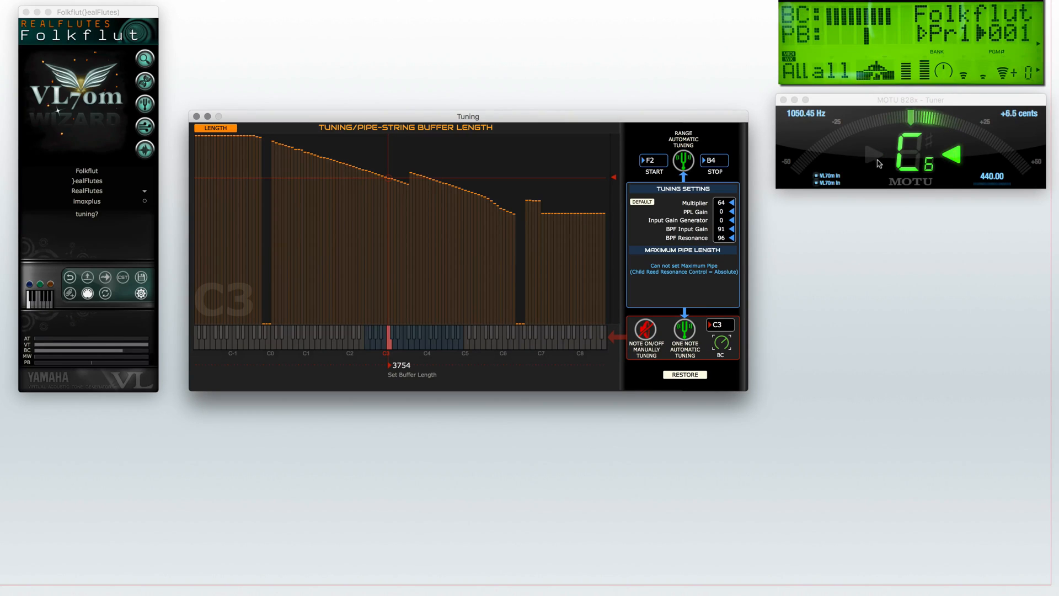
pyautogui.click(645, 330)
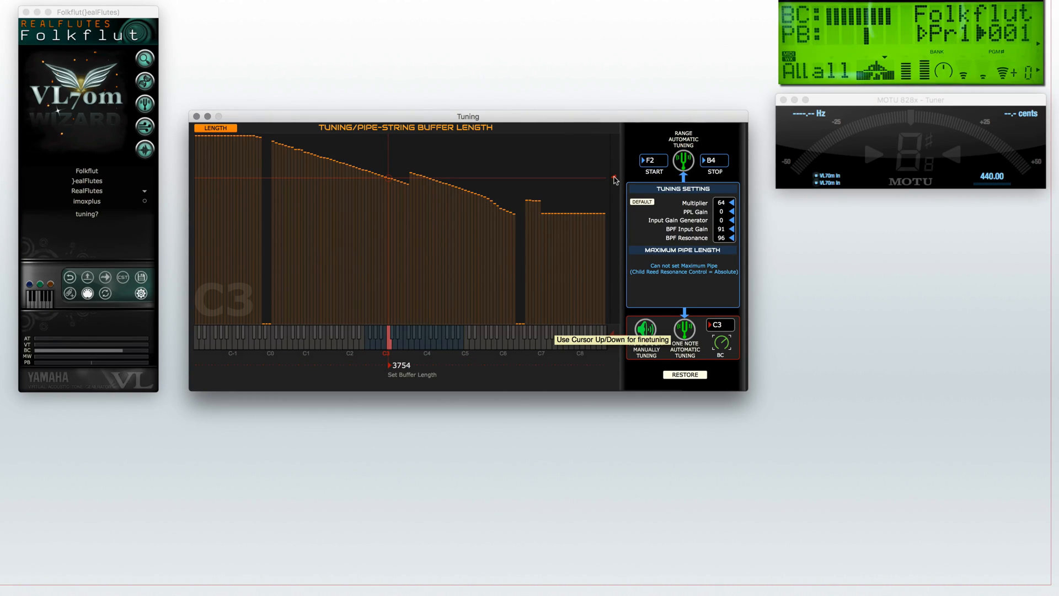
# Step: Try C3 buffer lengths of 3367 and 3883 while sounding the note to hear how they shift its pitch
pyautogui.moveTo(616, 180); pyautogui.dragTo(617, 180)
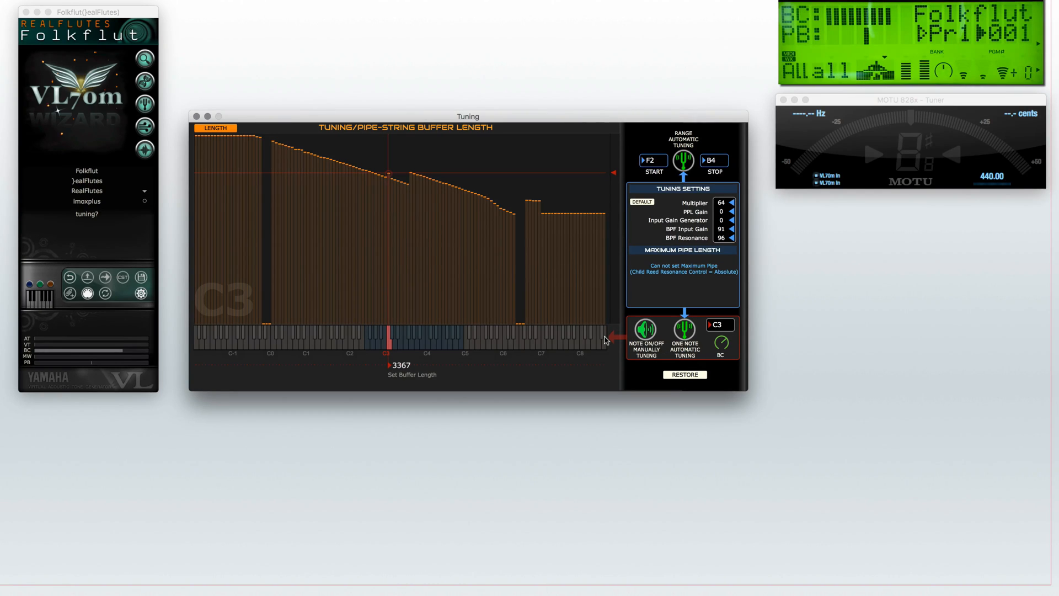
pyautogui.click(647, 329)
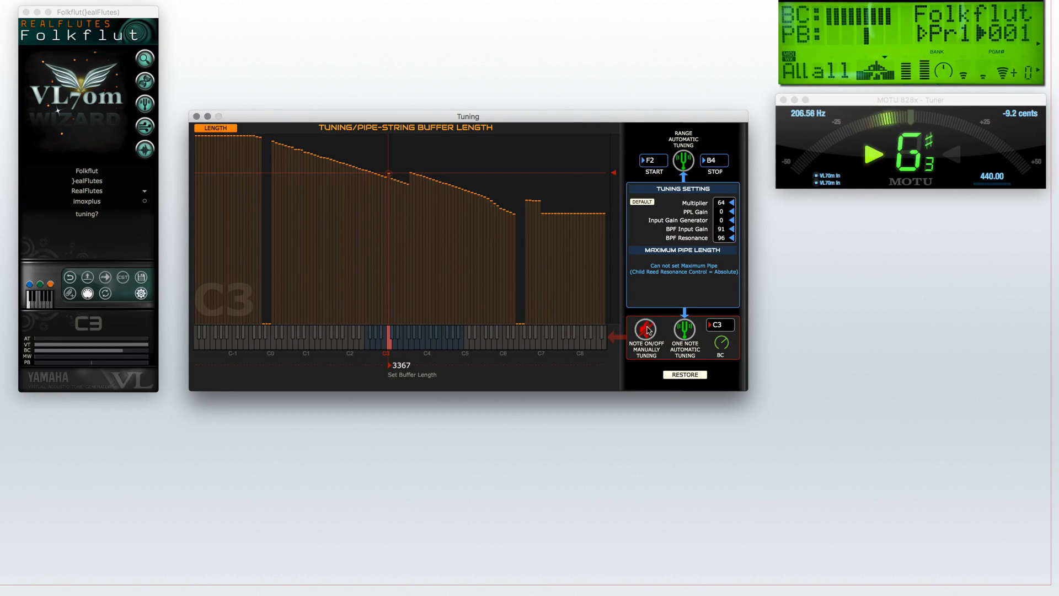
pyautogui.click(648, 329)
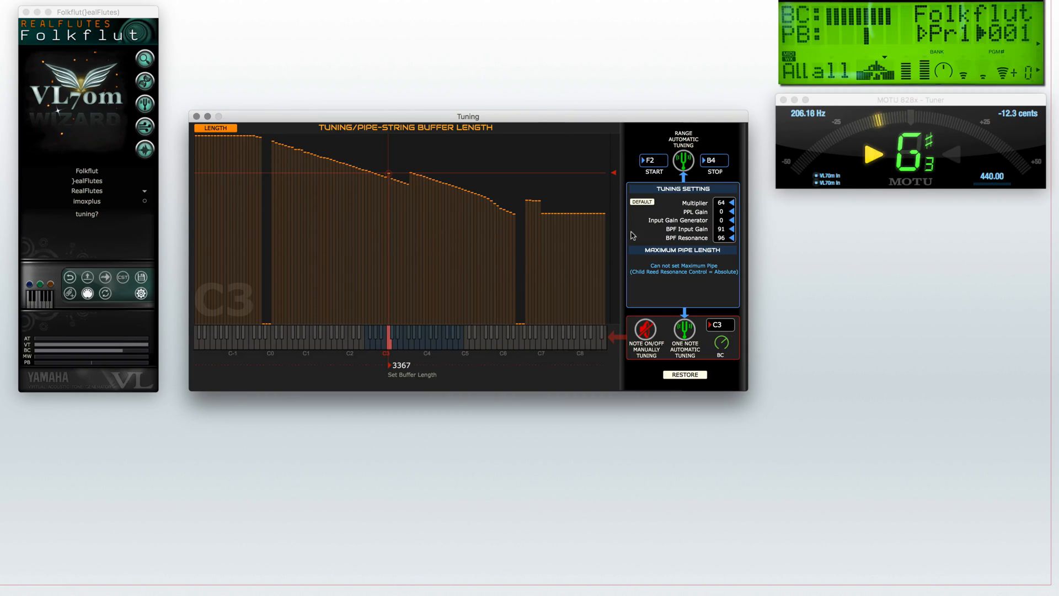
pyautogui.moveTo(615, 173)
pyautogui.mouseDown()
pyautogui.moveTo(616, 190)
pyautogui.moveTo(618, 174)
pyautogui.mouseUp()
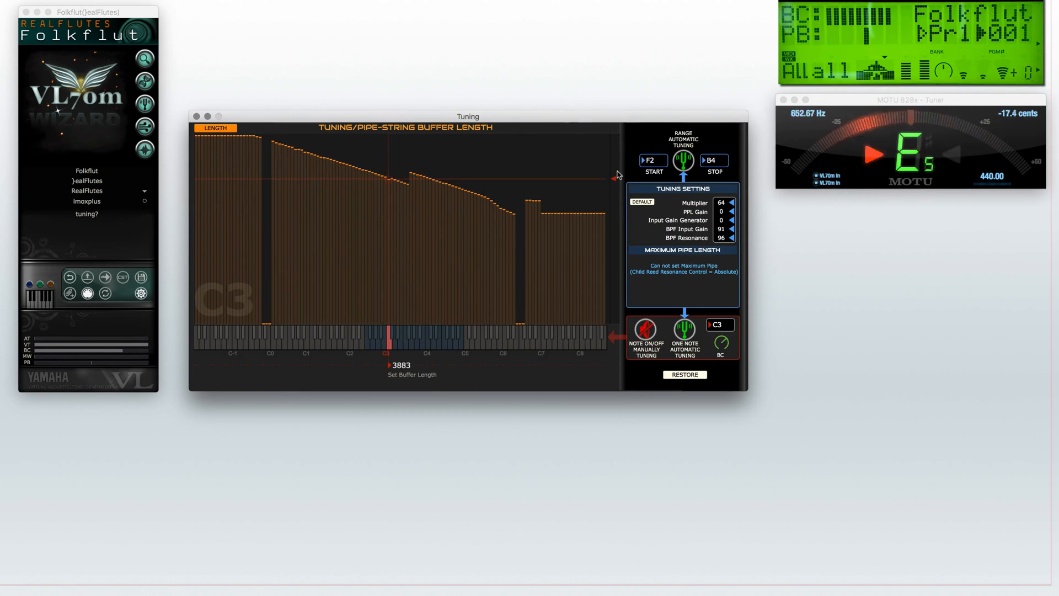
pyautogui.click(647, 330)
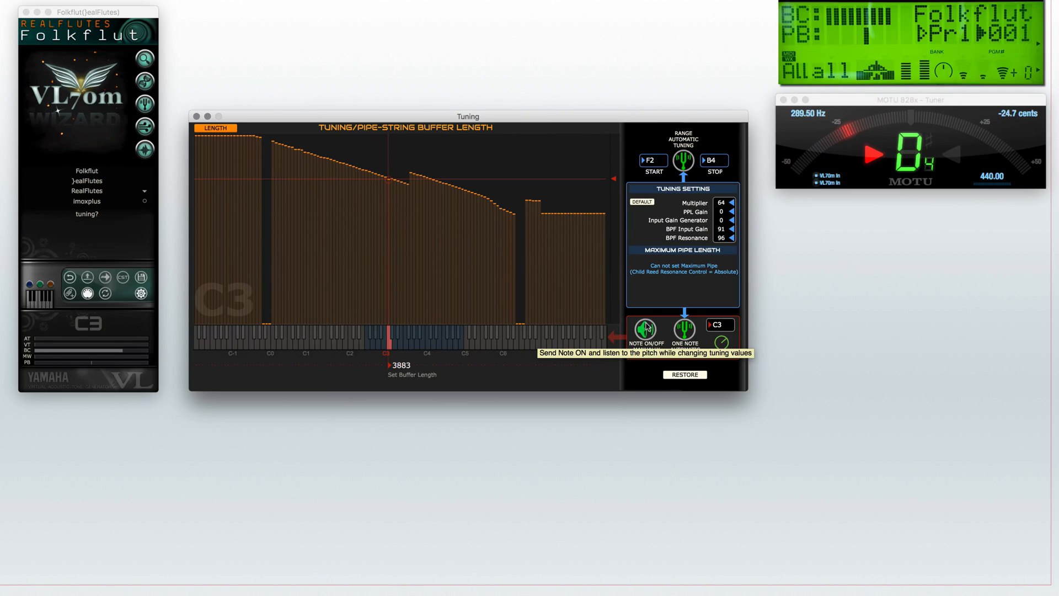
pyautogui.click(648, 330)
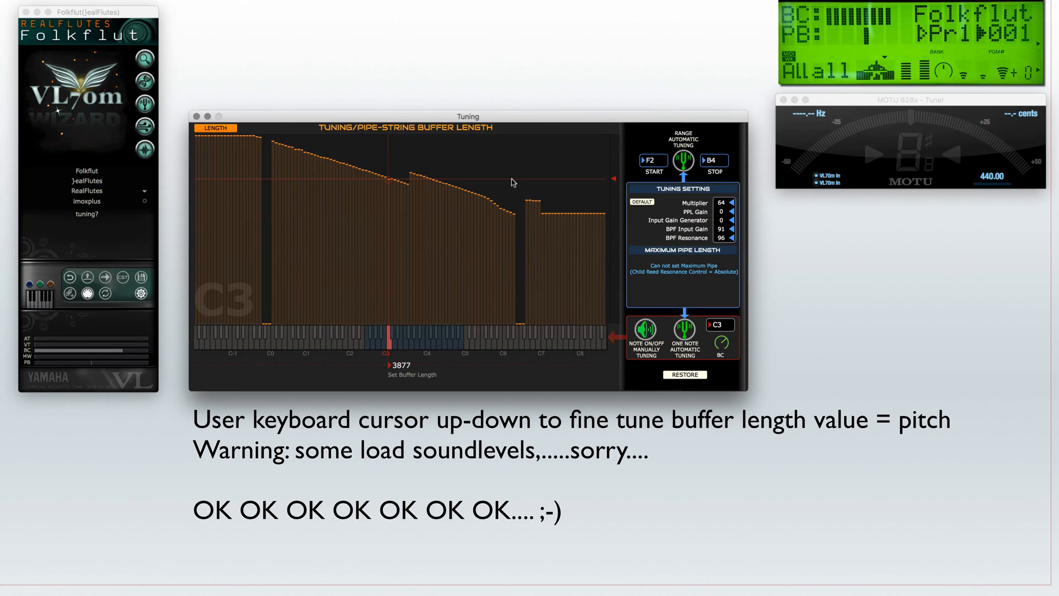
# Step: Try buffer lengths of 14584 for C3 and 6735 for G#3, then restore the initial tuning tables
pyautogui.moveTo(615, 181); pyautogui.dragTo(614, 303)
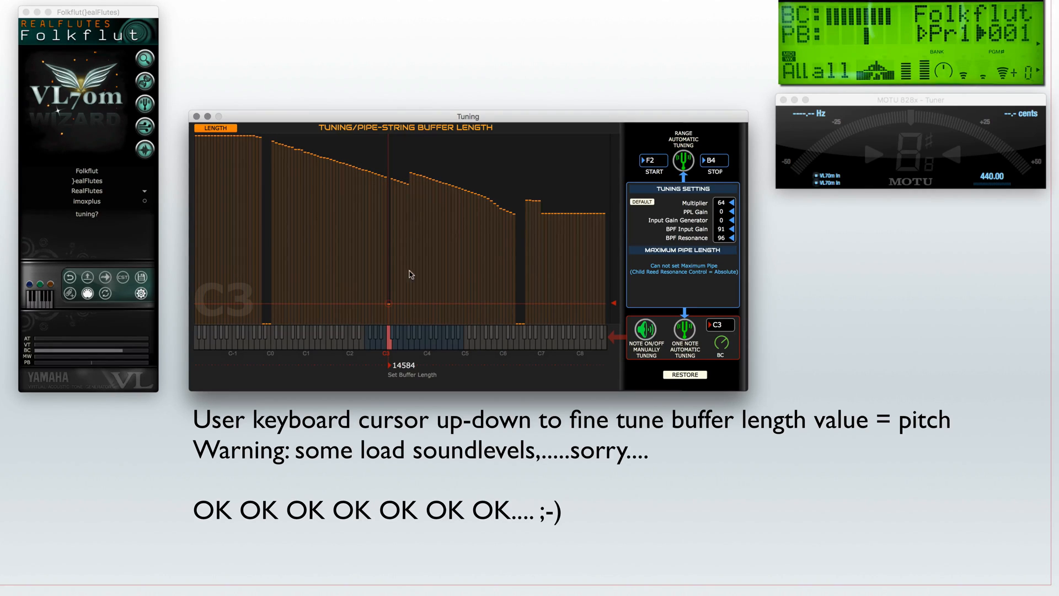
pyautogui.click(415, 333)
pyautogui.moveTo(615, 173); pyautogui.dragTo(615, 212)
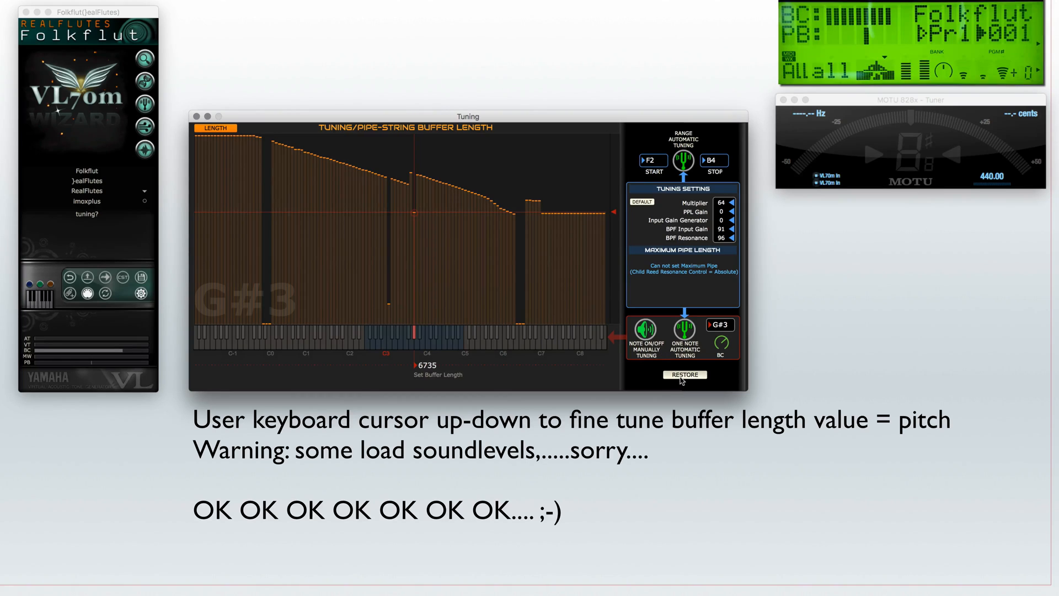
pyautogui.click(683, 381)
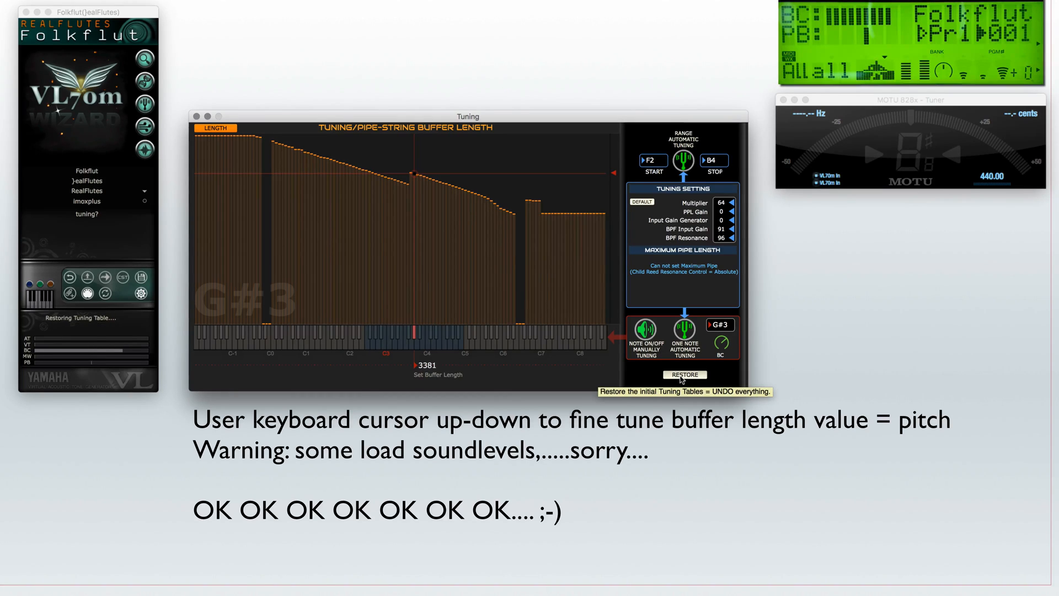
# Step: Fine-tune note C3 to a buffer length of 3748 while sounding it against the tuner, then silence it
pyautogui.click(389, 338)
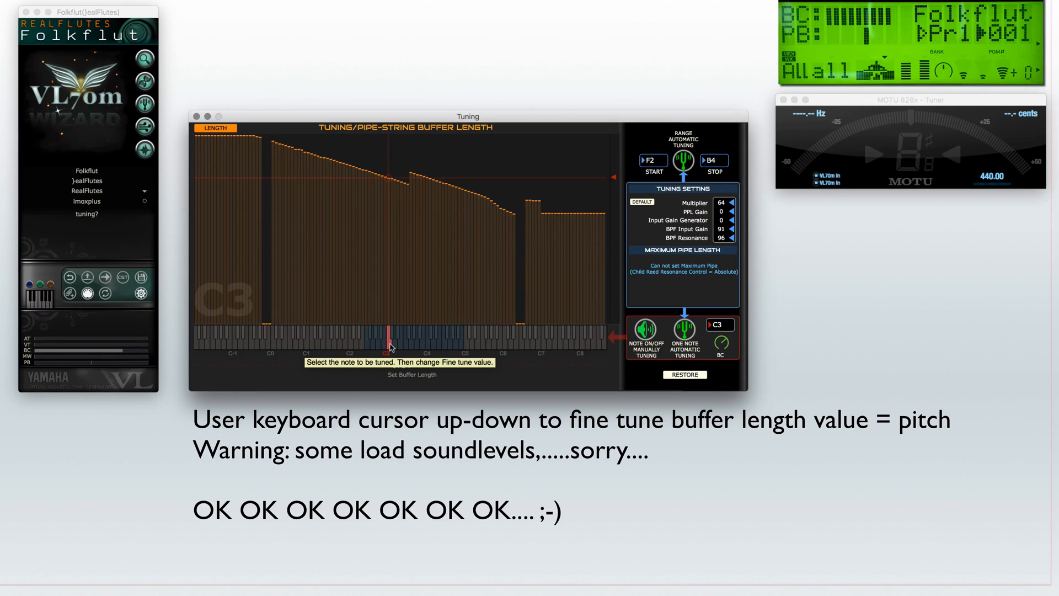
pyautogui.click(646, 331)
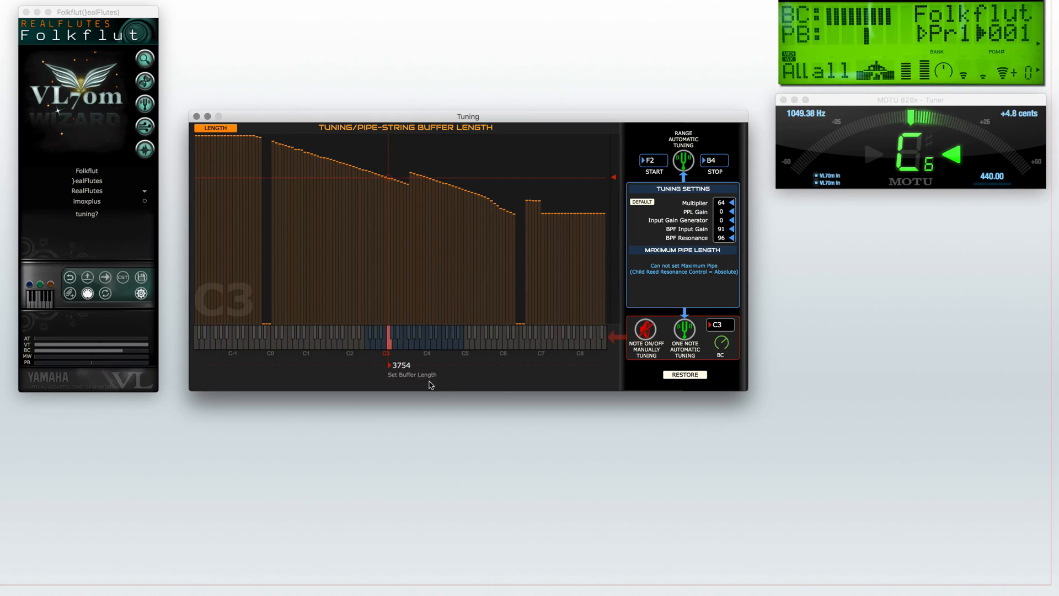
pyautogui.press('Down')
pyautogui.press('Down')
pyautogui.press('Down')
pyautogui.press('Down')
pyautogui.press('Down')
pyautogui.press('Down')
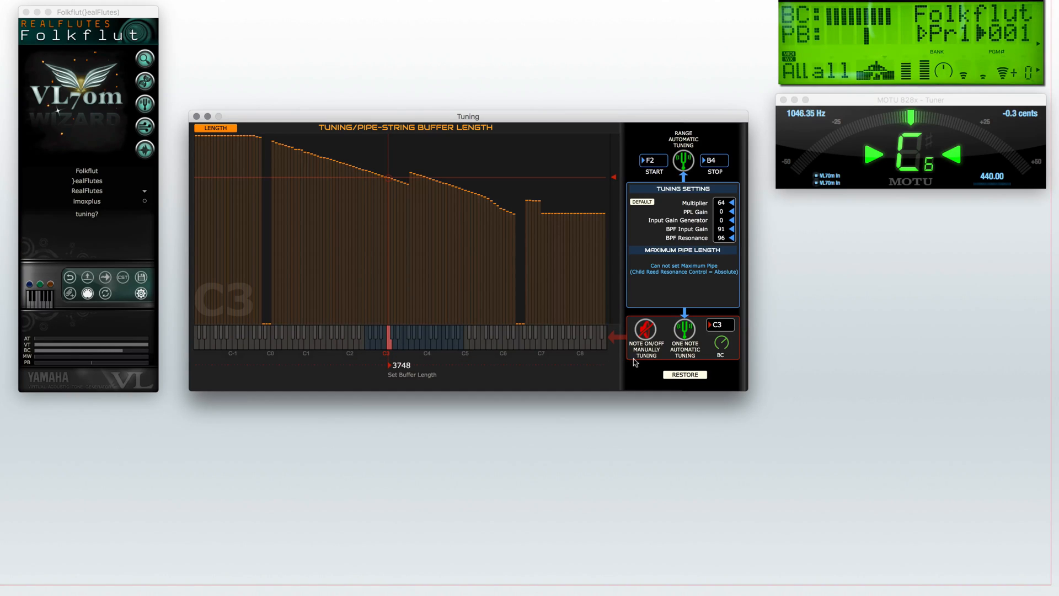
pyautogui.click(643, 325)
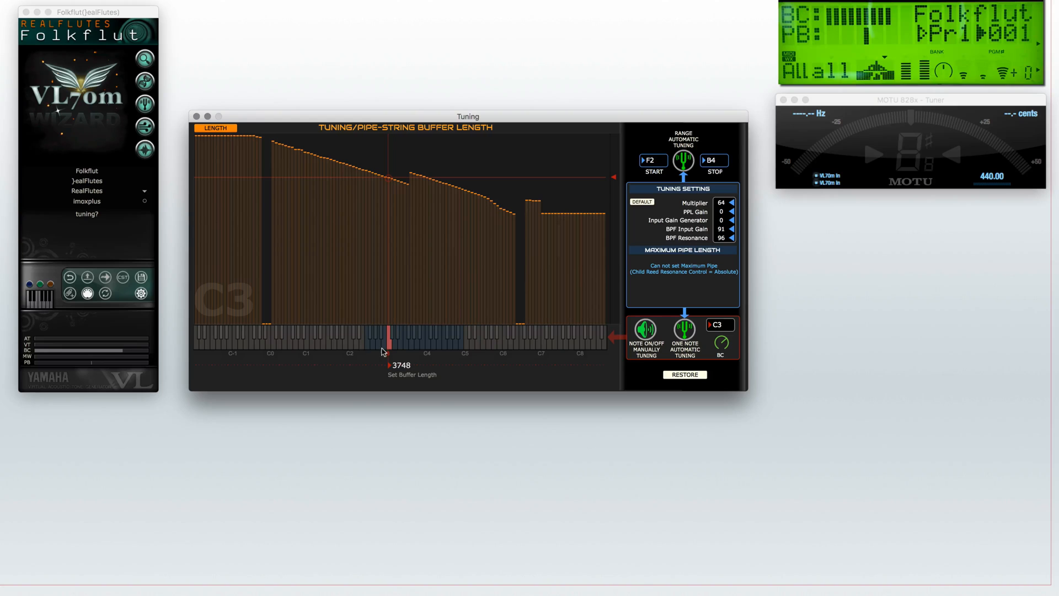
# Step: Fine-tune note E2 to a buffer length of 3043 while sounding it against the tuner, then silence it
pyautogui.click(363, 346)
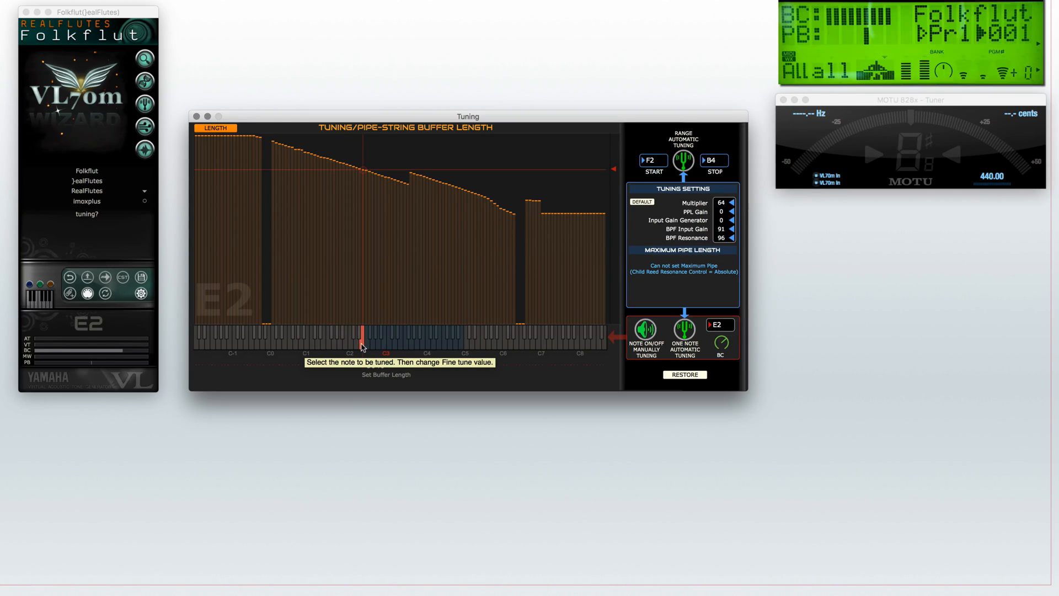
pyautogui.click(646, 331)
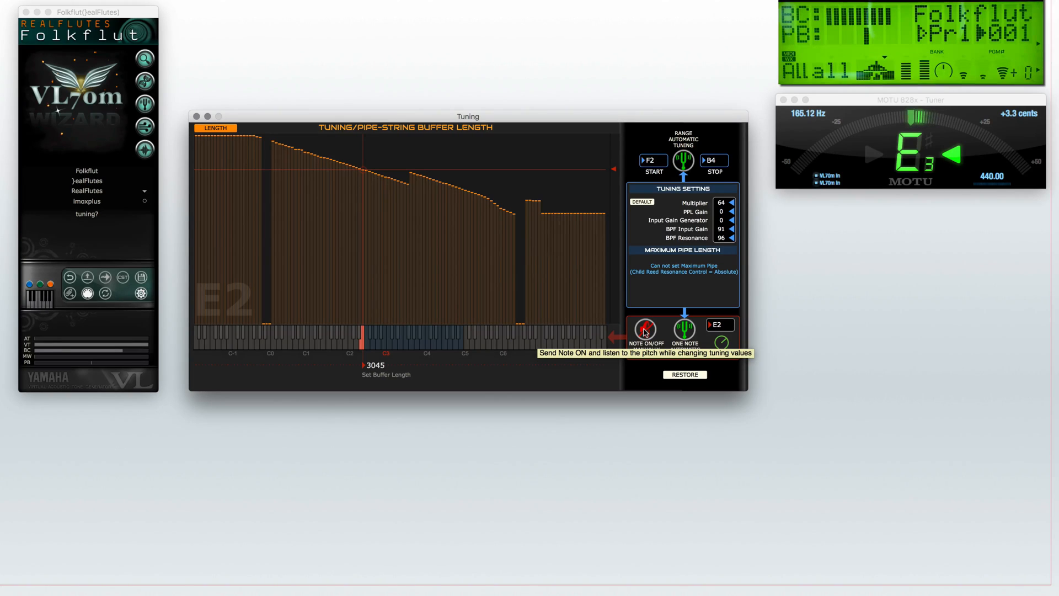
pyautogui.press('Down')
pyautogui.press('Down')
pyautogui.press('Down')
pyautogui.press('Down')
pyautogui.press('Up')
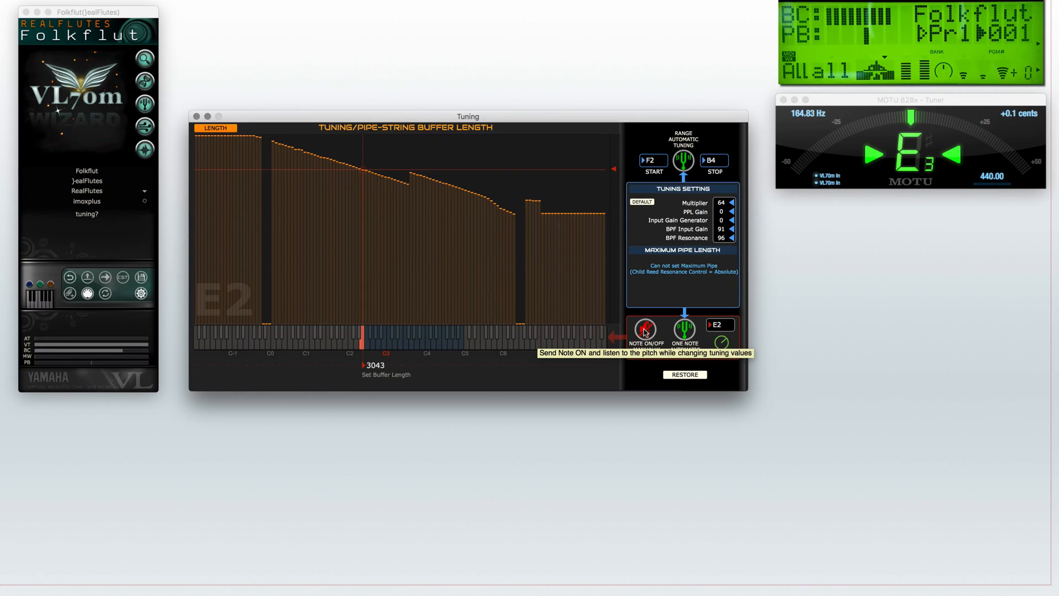
pyautogui.click(645, 332)
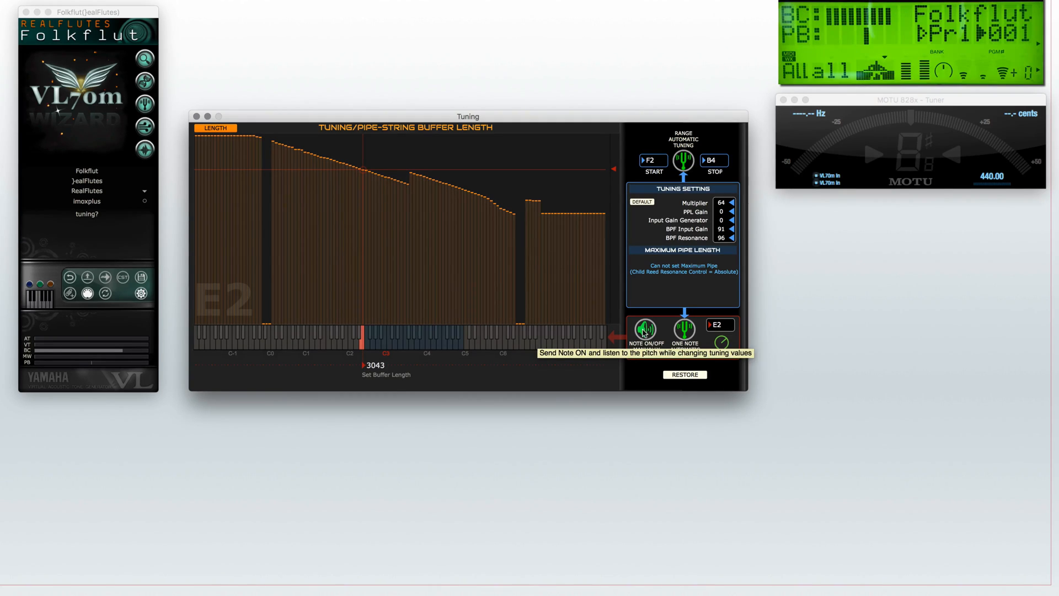
# Step: Fine-tune note F2 to a buffer length of 3134 while sounding it against the tuner
pyautogui.click(368, 341)
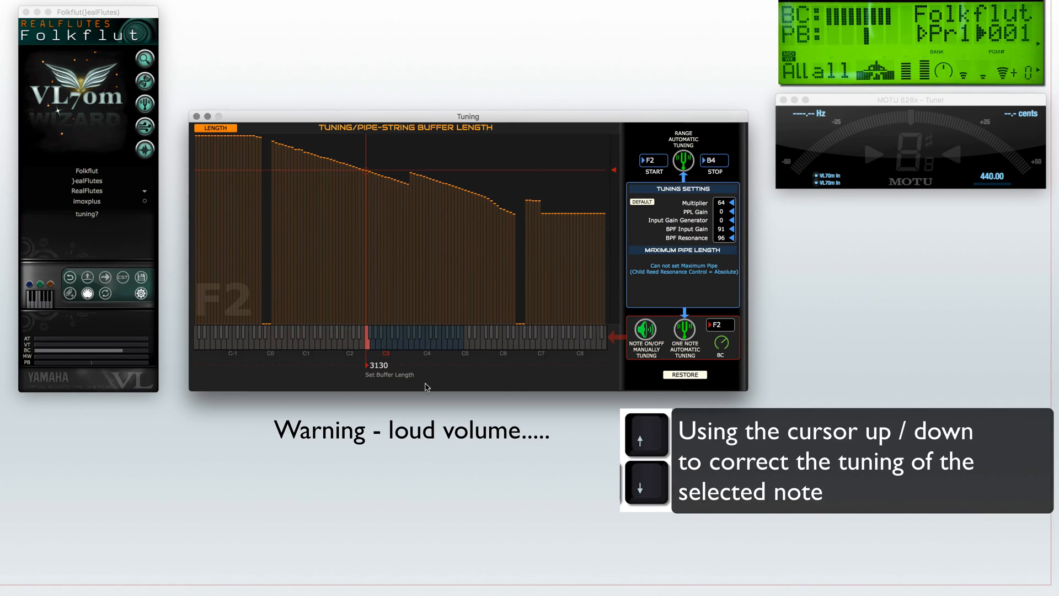
pyautogui.click(646, 332)
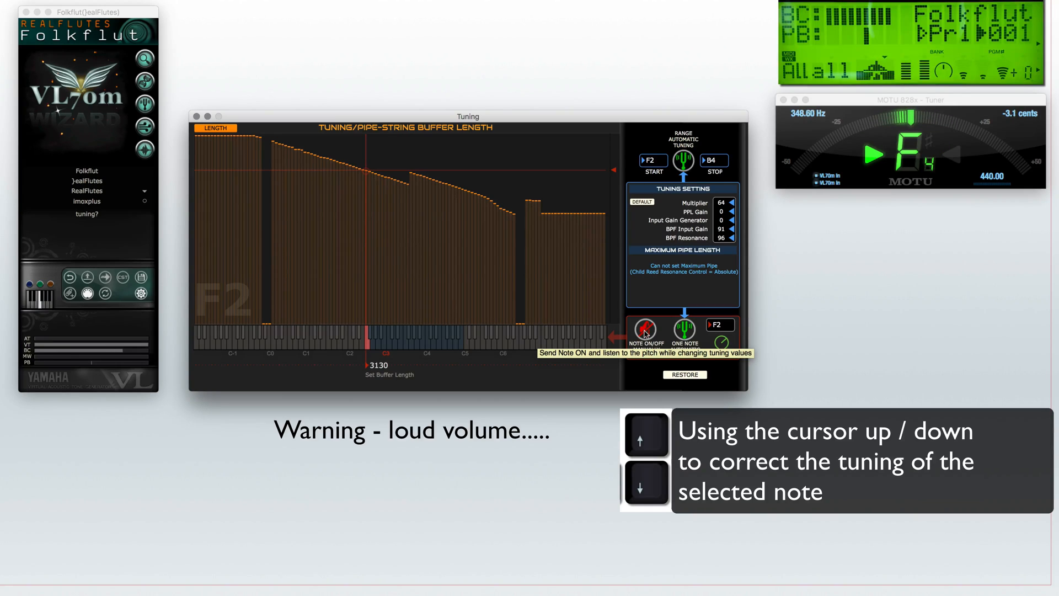
pyautogui.press('Up')
pyautogui.press('Up')
pyautogui.press('Up')
pyautogui.press('Up')
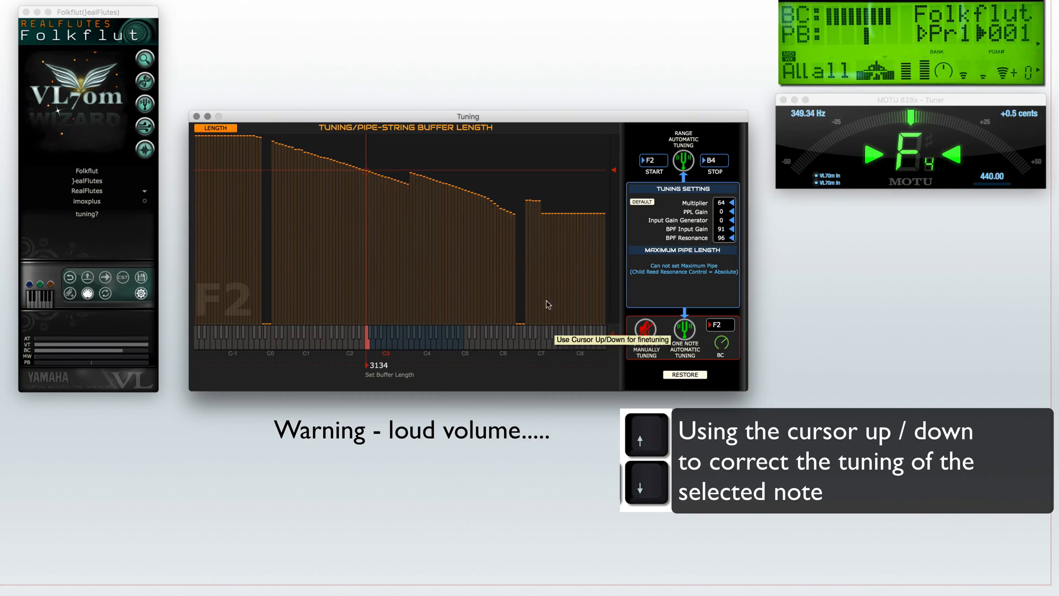
# Step: Raise the buffer length of note F#2 in single units until the sounding note is centred on the tuner
pyautogui.click(369, 332)
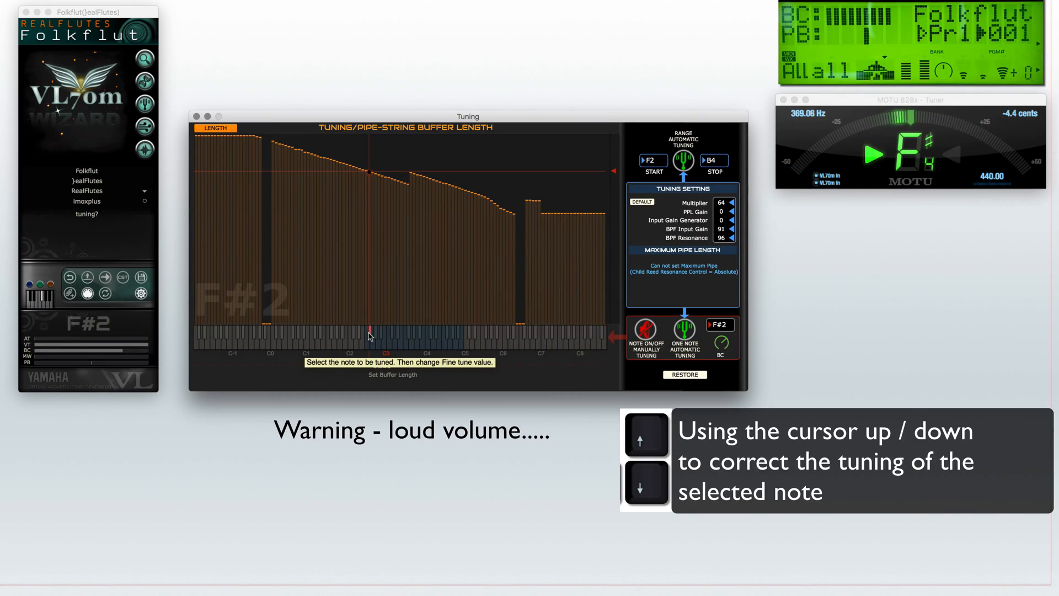
pyautogui.press('Up')
pyautogui.press('Up')
pyautogui.press('Up')
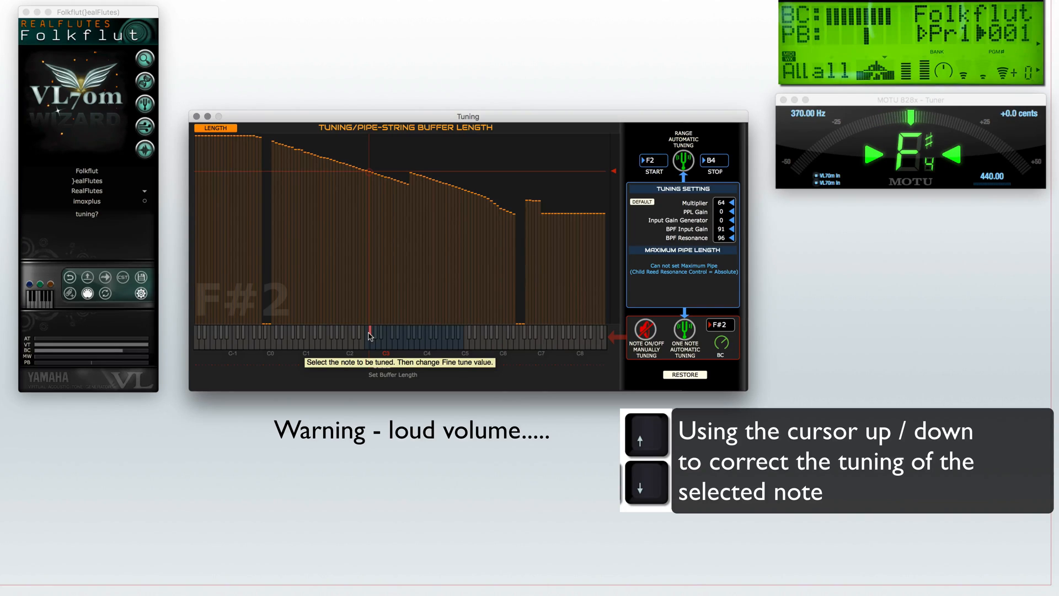
# Step: Raise the buffer length of note G2 in single units until the sounding note is centred on the tuner
pyautogui.click(373, 342)
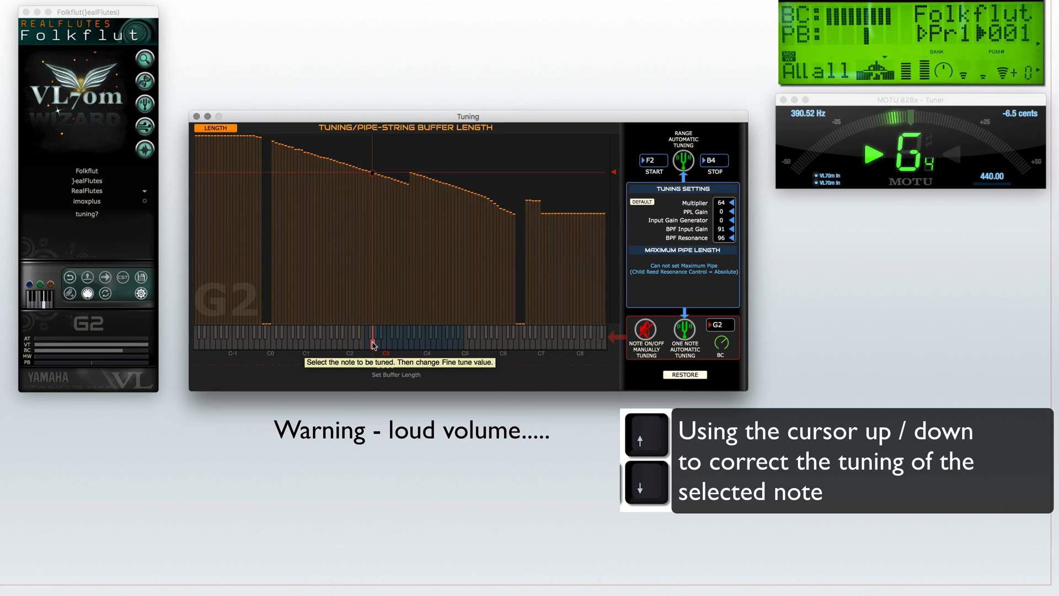
pyautogui.press('Up')
pyautogui.press('Up')
pyautogui.press('Up')
pyautogui.press('Up')
pyautogui.press('Up')
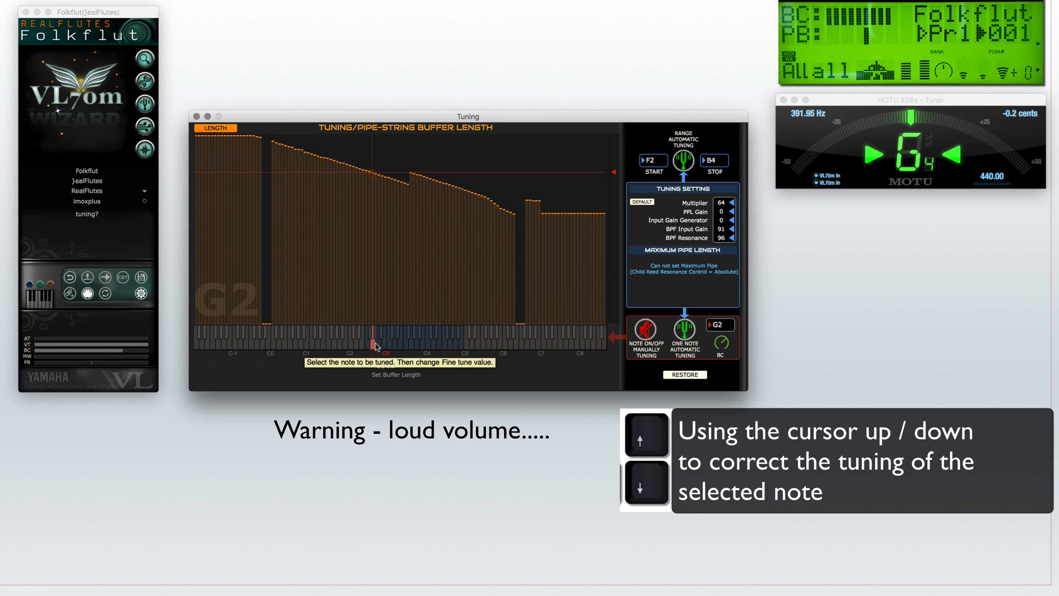
# Step: Raise the buffer length of note G#2 in single units to correct its flat pitch against the tuner
pyautogui.click(376, 336)
pyautogui.press('Up')
pyautogui.press('Up')
pyautogui.press('Up')
pyautogui.press('Up')
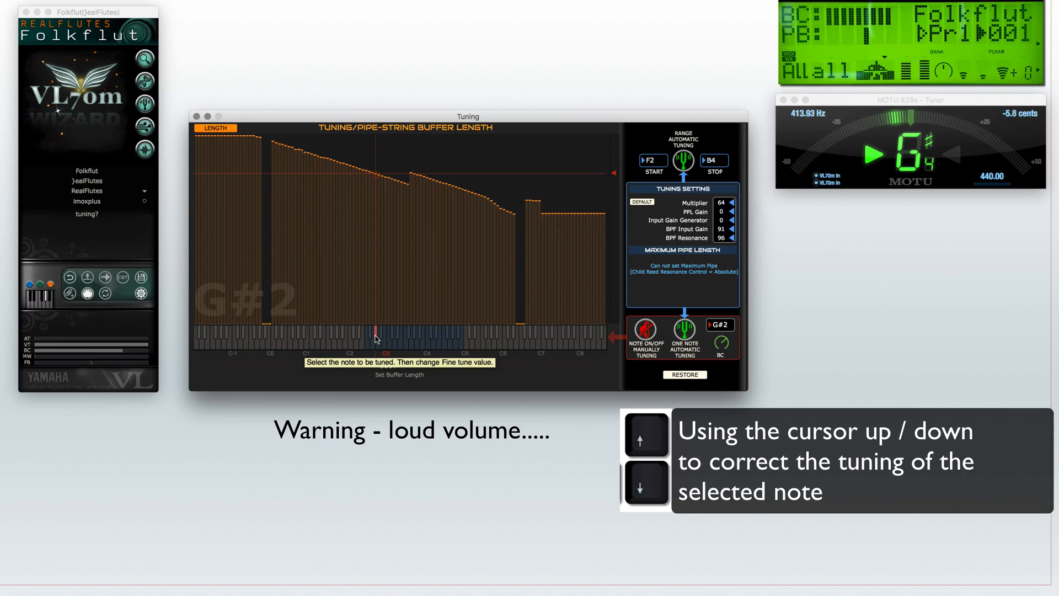
# Step: Check note A2 against the tuner, and lower the buffer length of A#2 to 3577
pyautogui.click(378, 341)
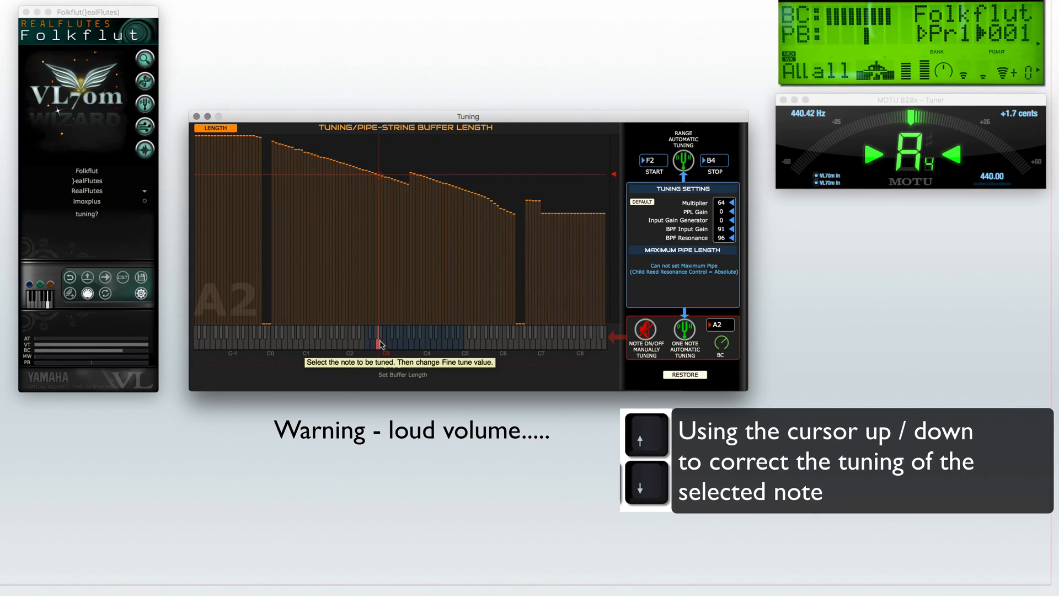
pyautogui.click(381, 340)
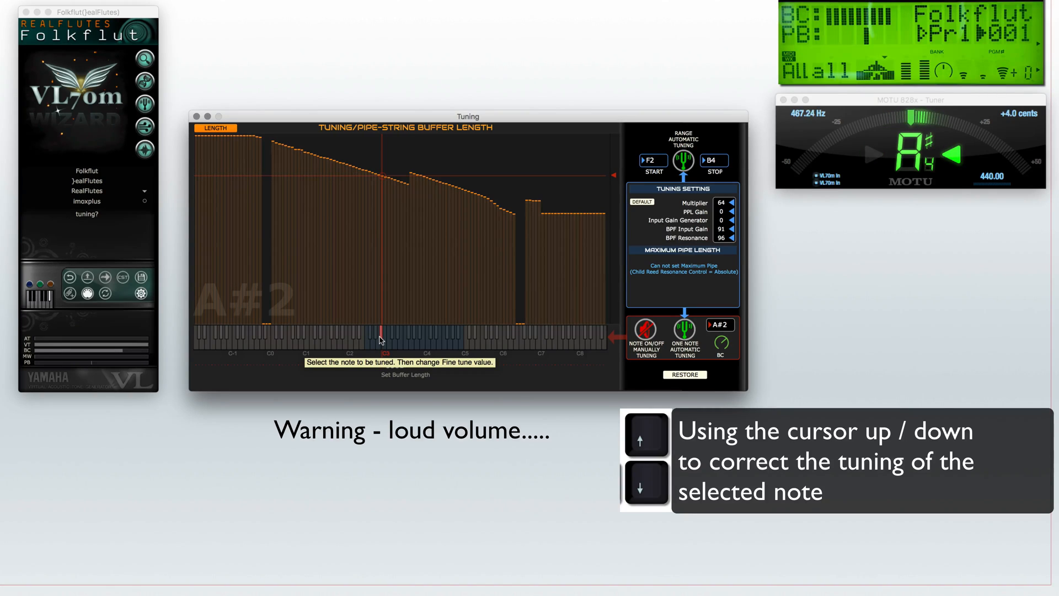
pyautogui.press('Down')
pyautogui.press('Down')
pyautogui.press('Down')
pyautogui.press('Down')
# Step: Lower the buffer length of note B2 in single units until the sounding note is centred on the tuner
pyautogui.click(384, 345)
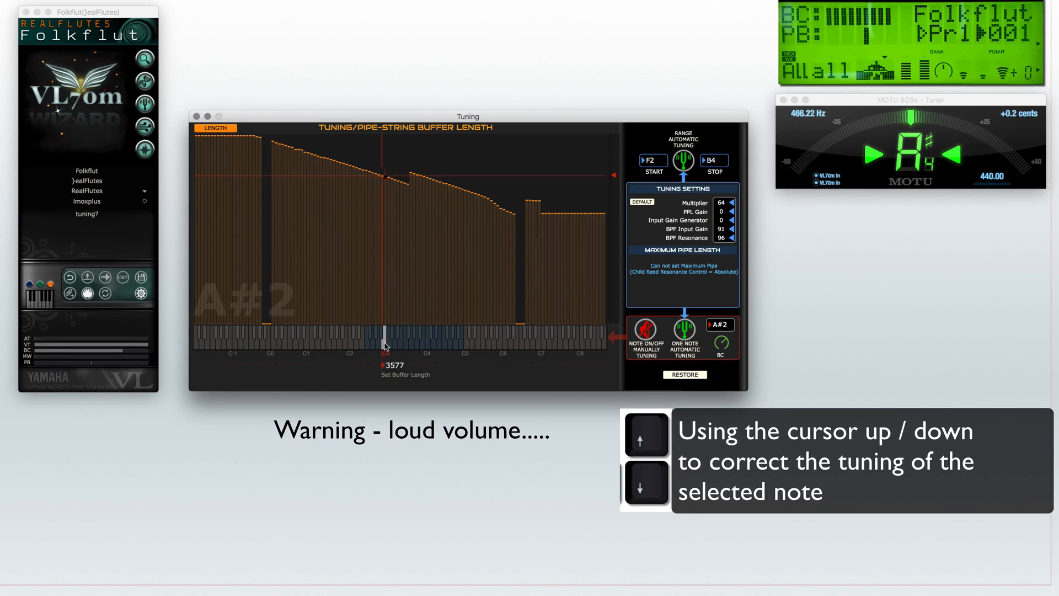
pyautogui.press('Down')
pyautogui.press('Down')
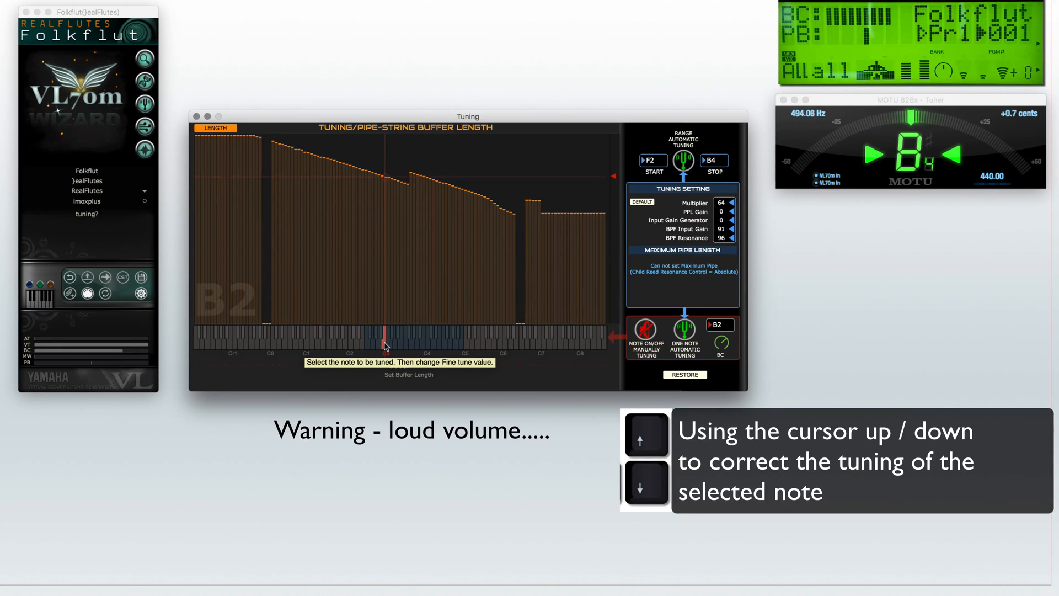
# Step: Check note C3 against the tuner, and raise the buffer length of C#3 by one unit
pyautogui.click(389, 346)
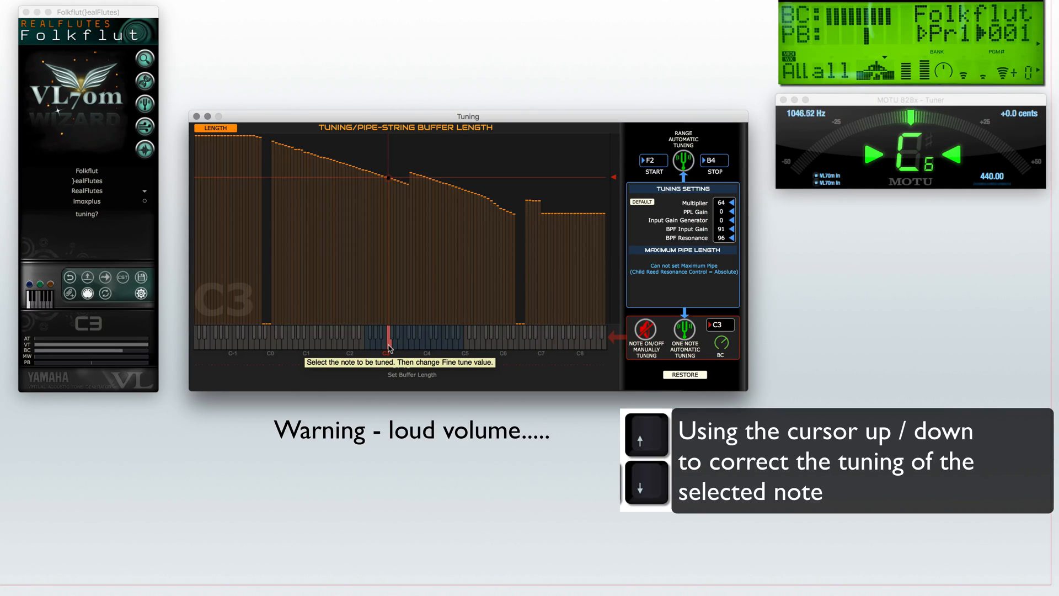
pyautogui.click(394, 334)
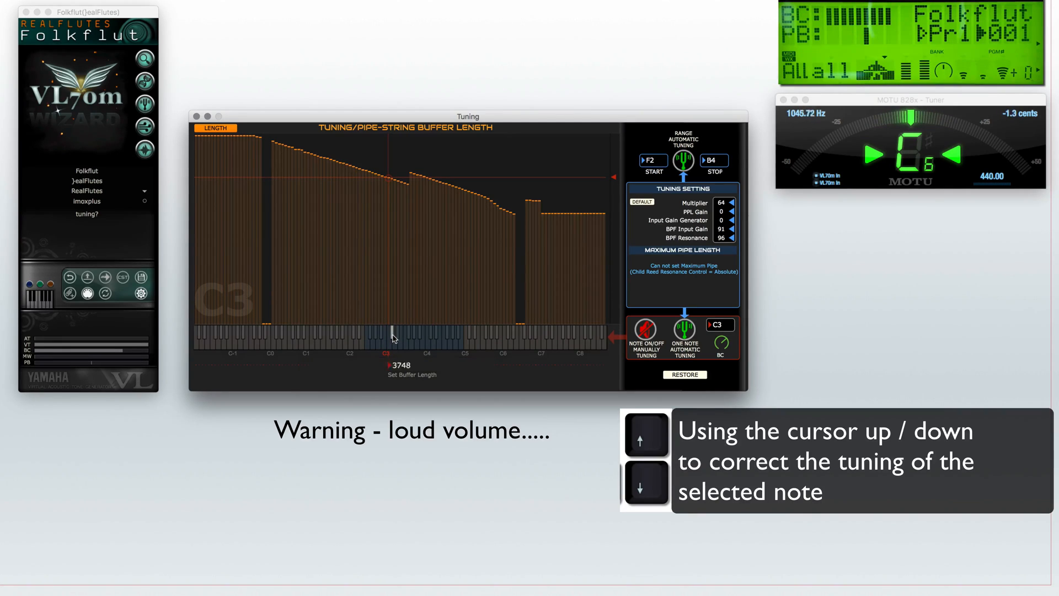
pyautogui.press('Up')
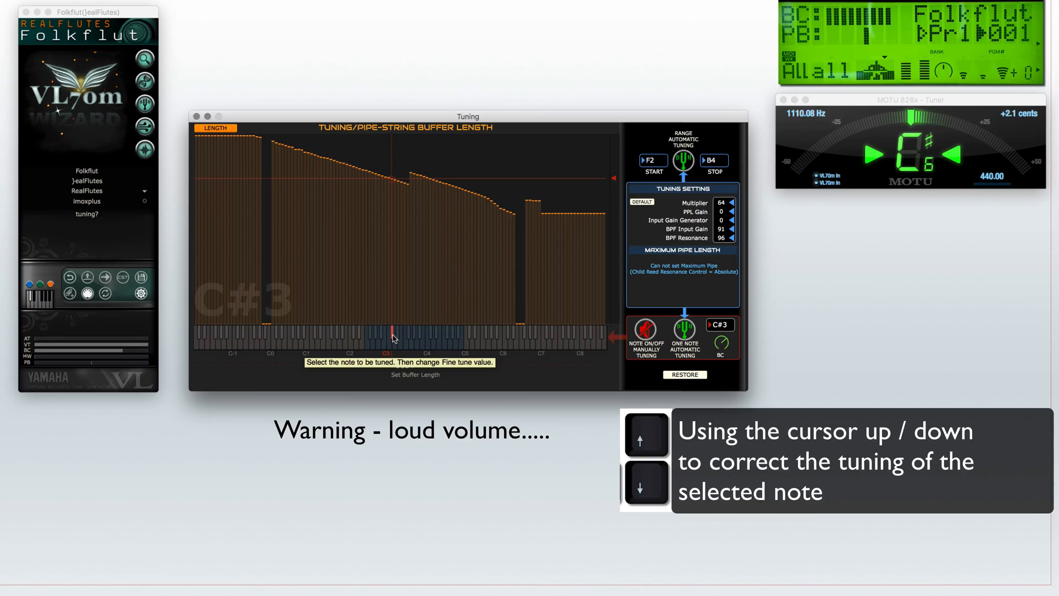
# Step: Check notes D3, D#3, E3, F3 and F#3 in turn against the tuner, then silence the sounding note
pyautogui.click(394, 341)
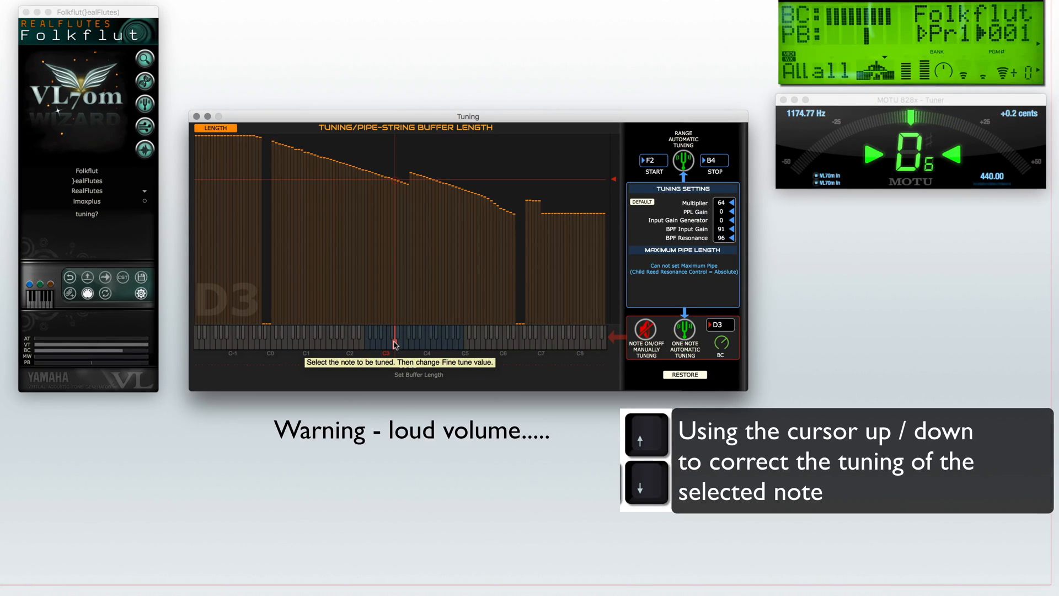
pyautogui.click(398, 335)
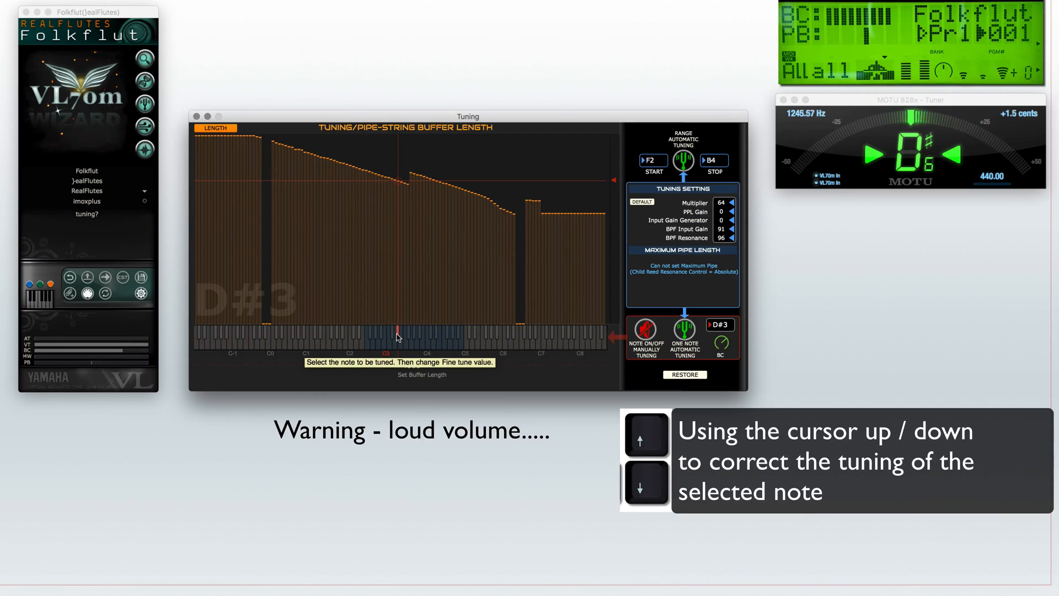
pyautogui.click(401, 345)
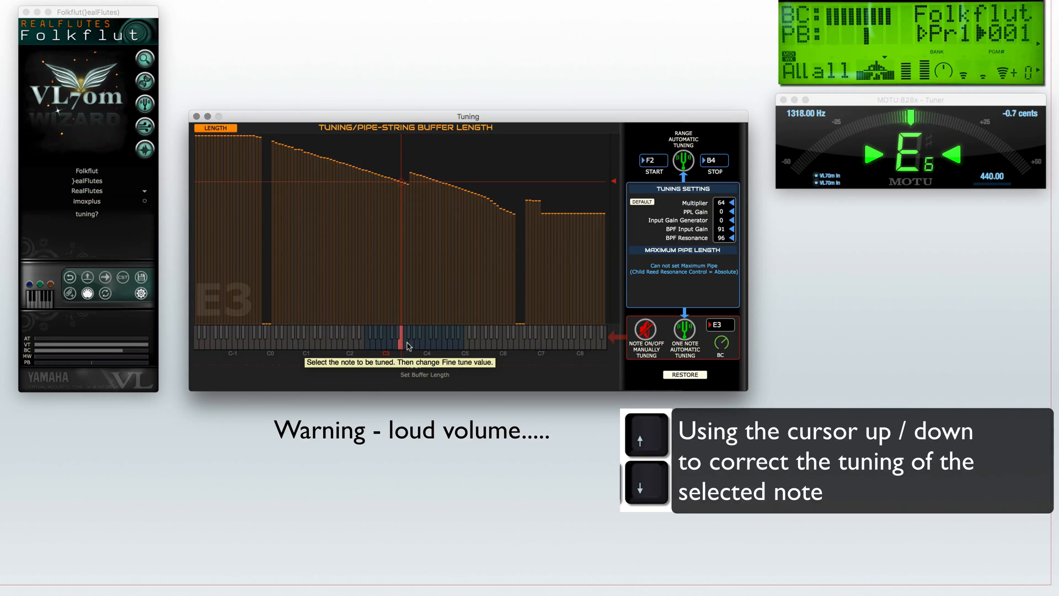
pyautogui.click(405, 345)
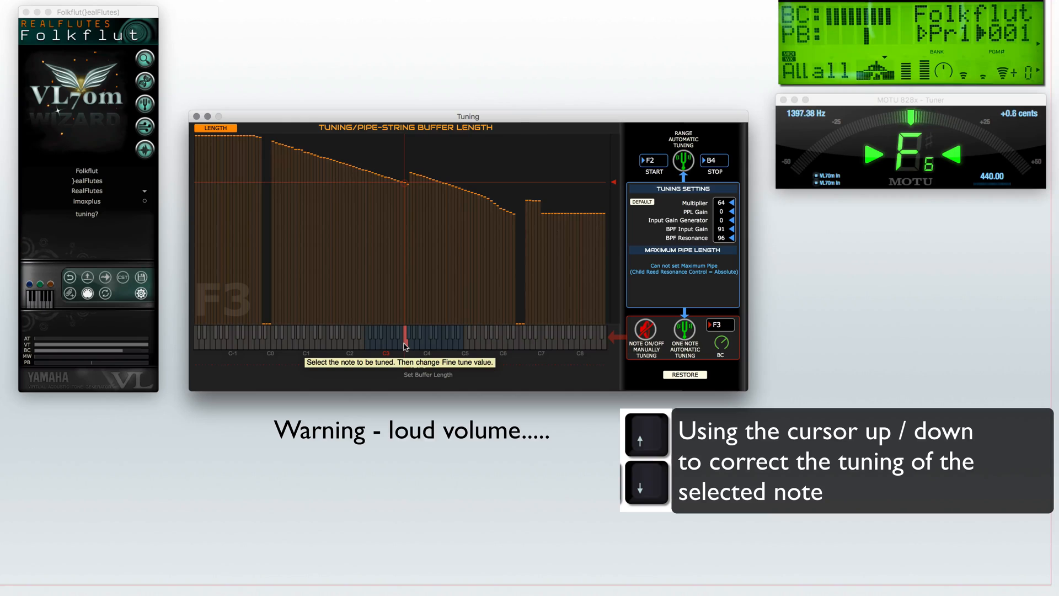
pyautogui.click(408, 335)
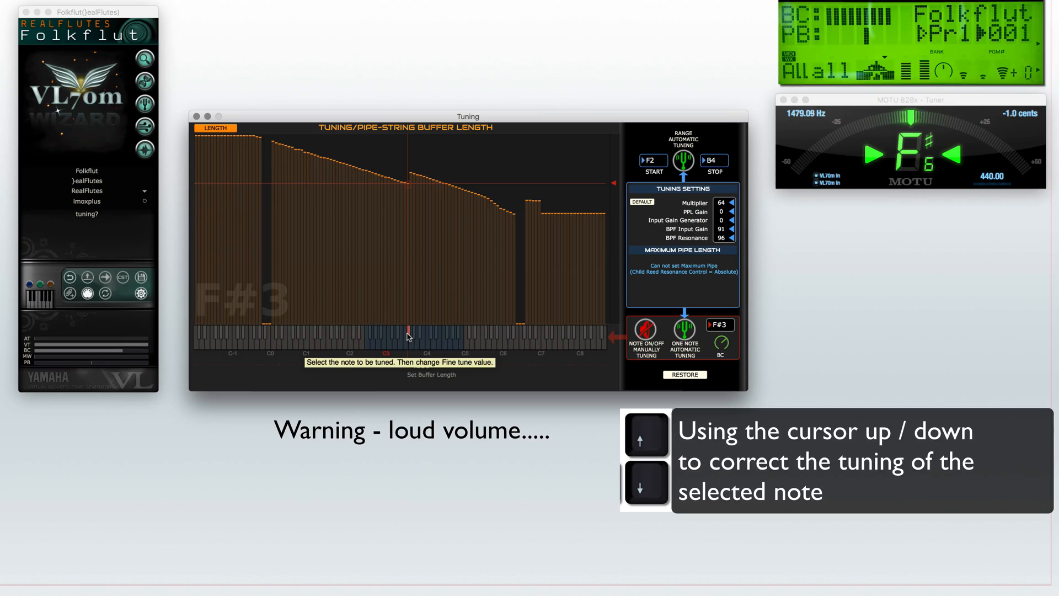
pyautogui.click(643, 330)
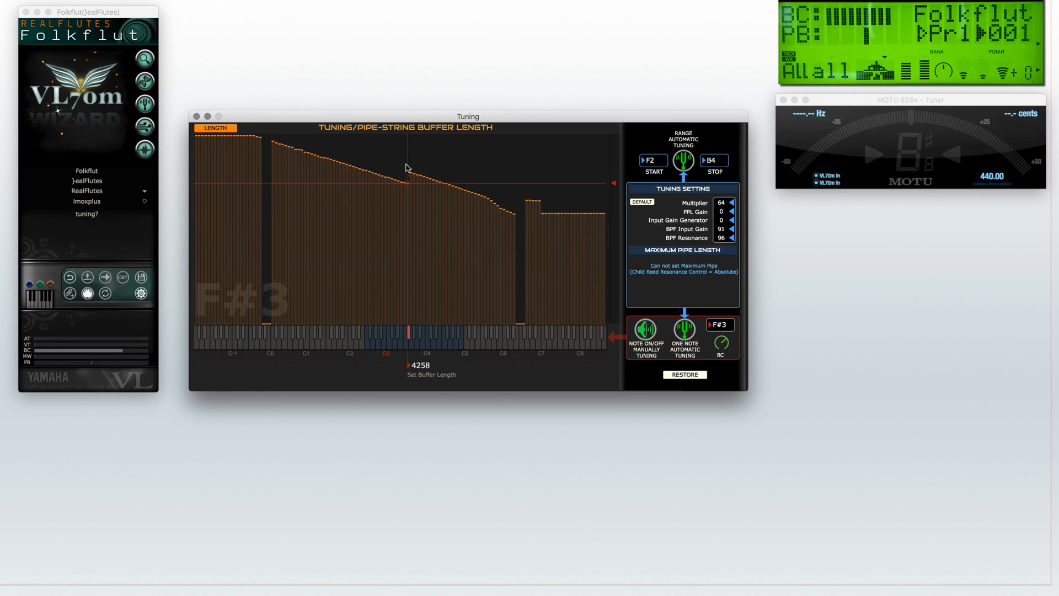
# Step: Select note G3 and examine the 1st Harmonic Damp Above setting in the element editor's String section, then close the editor
pyautogui.click(411, 347)
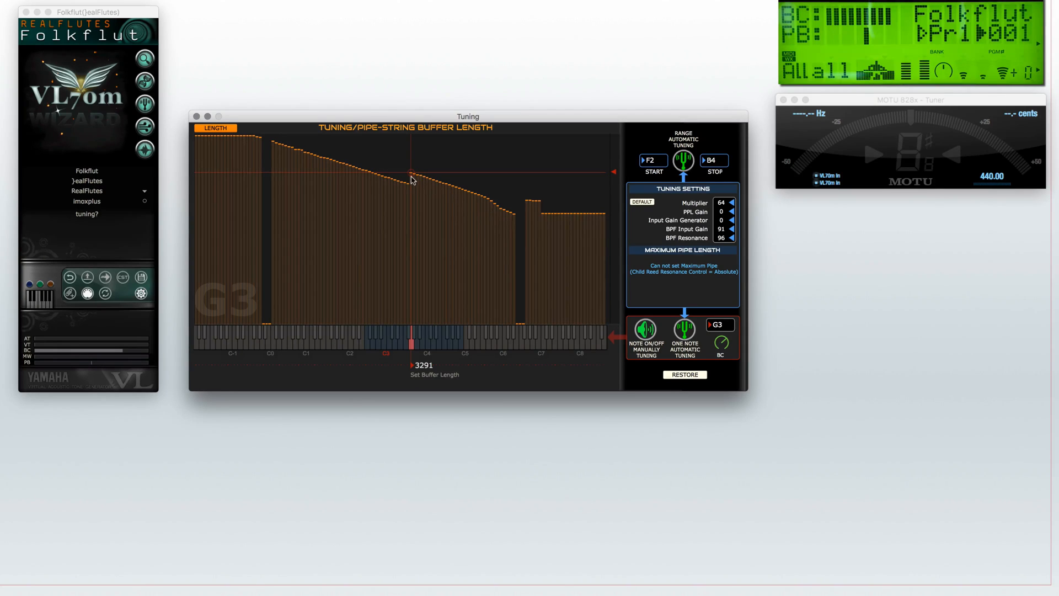
pyautogui.moveTo(101, 91)
pyautogui.click(147, 84)
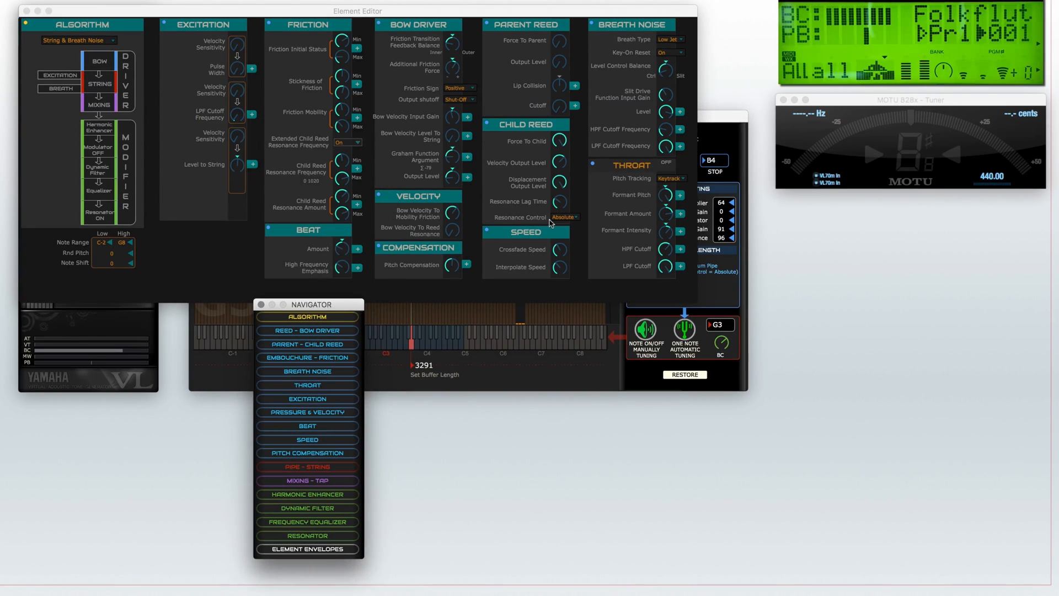
pyautogui.hscroll(10, 550, 223)
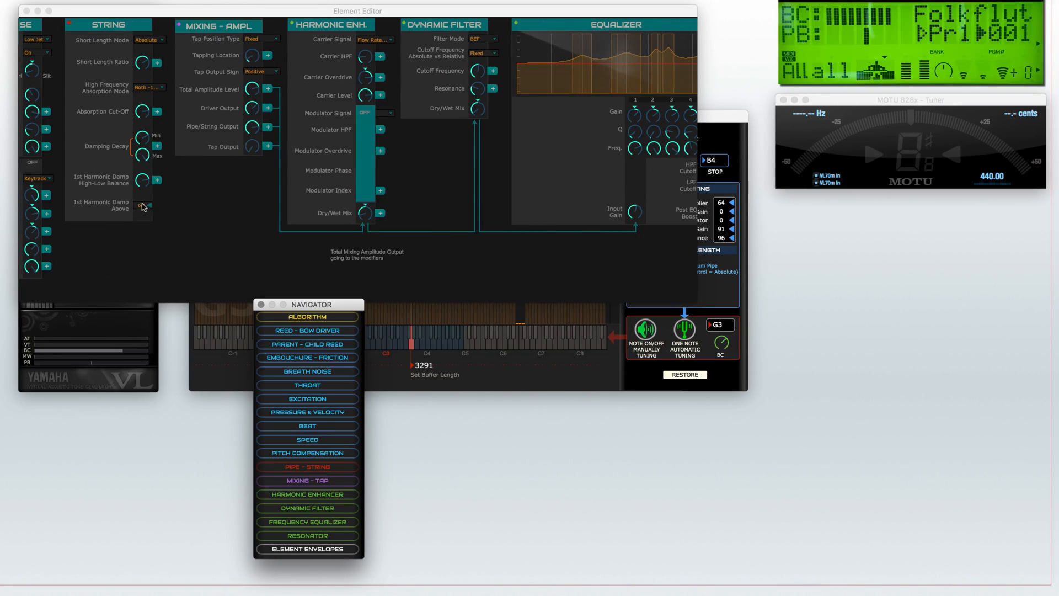
pyautogui.moveTo(143, 207)
pyautogui.mouseDown()
pyautogui.moveTo(159, 223)
pyautogui.moveTo(151, 206)
pyautogui.mouseUp()
pyautogui.click(26, 11)
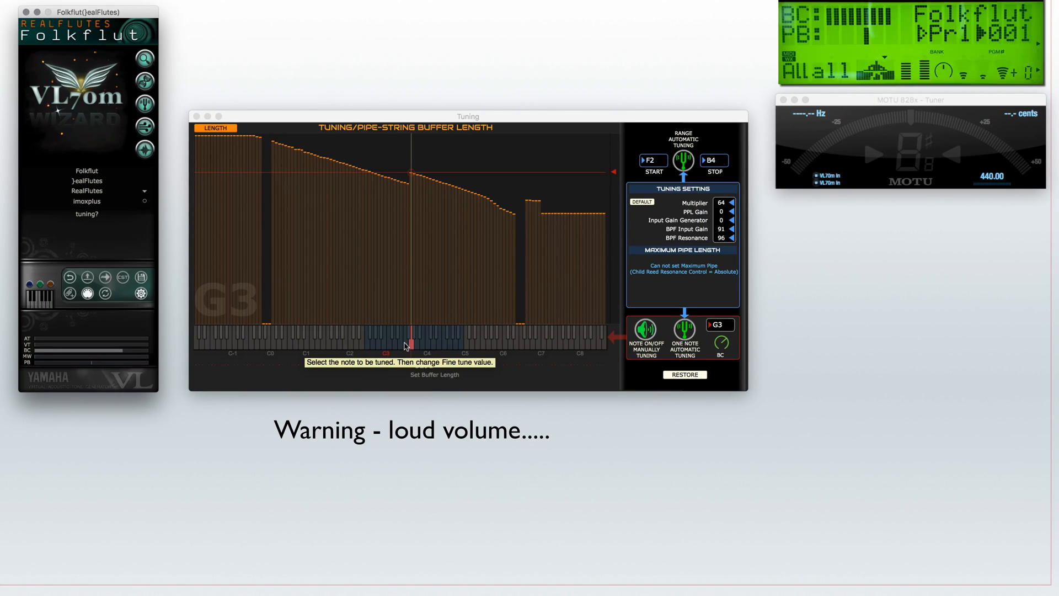
# Step: Sound F#3, G3 and F3 alternately to compare the notes around the break in the buffer length curve, then silence the note
pyautogui.click(408, 339)
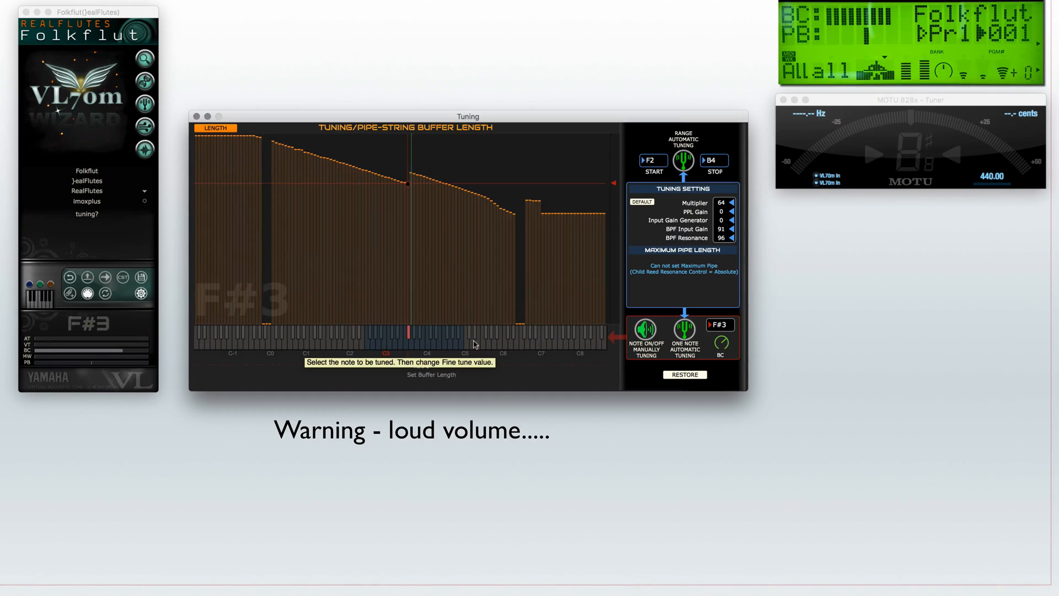
pyautogui.click(645, 330)
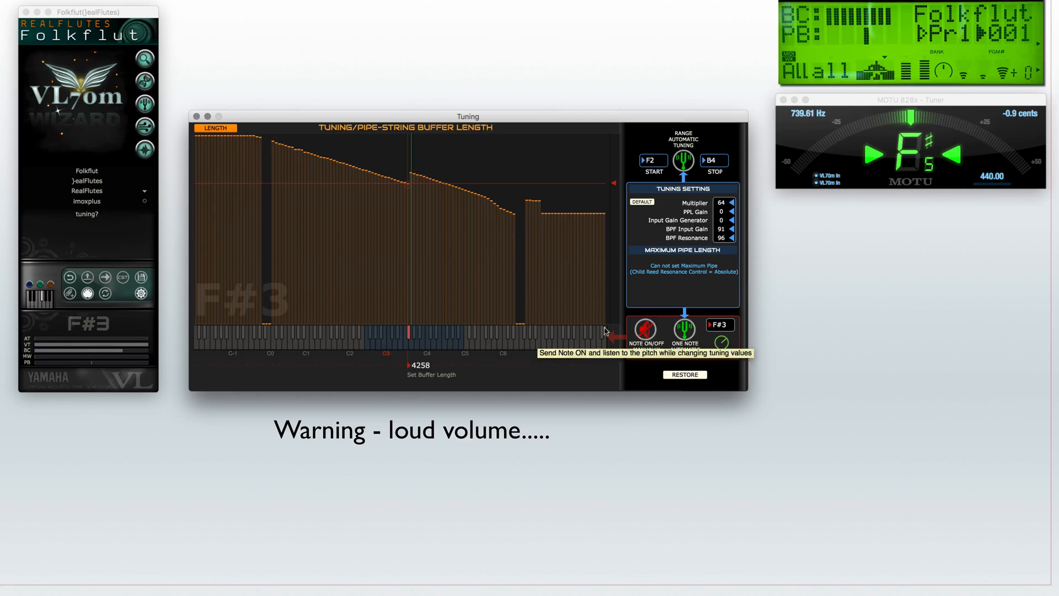
pyautogui.click(412, 343)
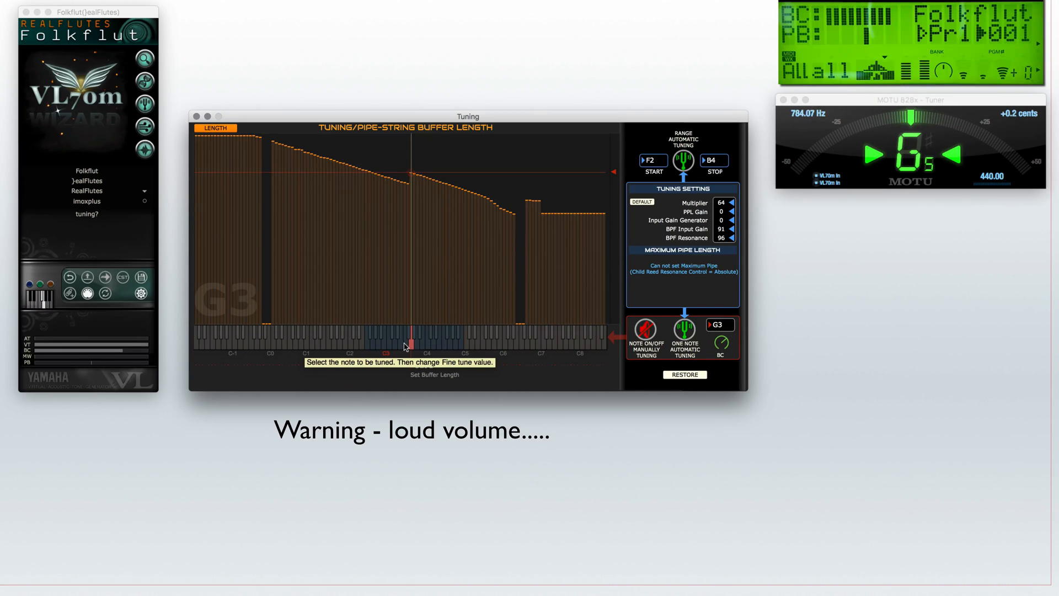
pyautogui.click(405, 343)
pyautogui.click(409, 343)
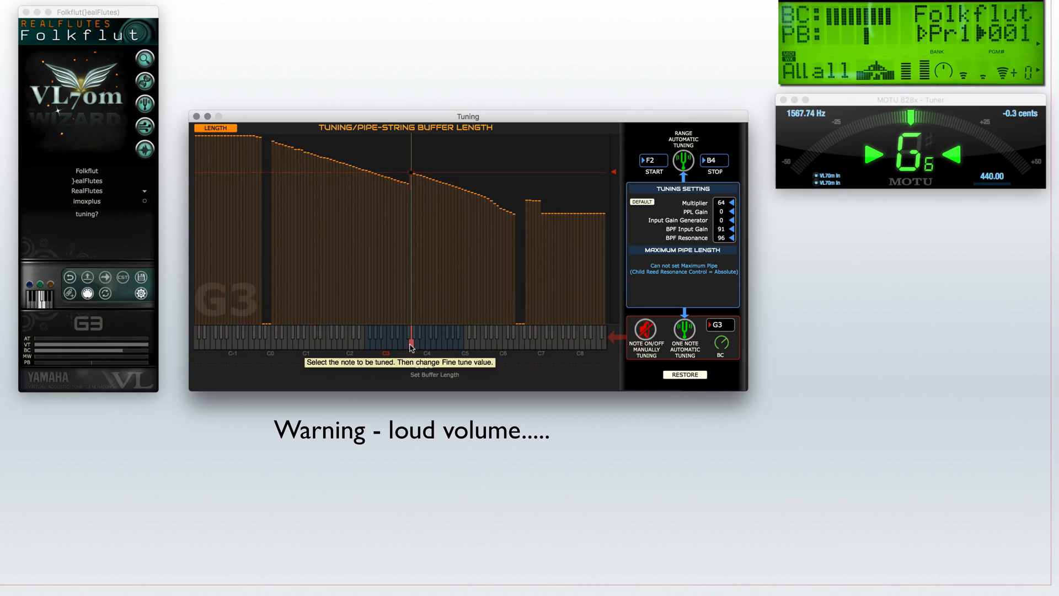
pyautogui.click(405, 347)
pyautogui.click(646, 330)
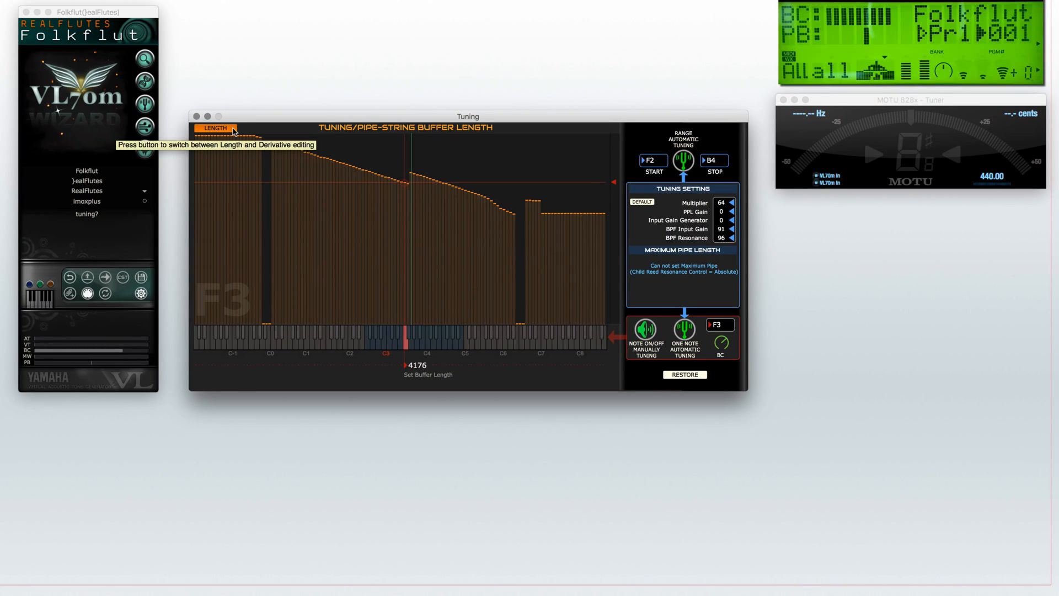
# Step: Select note E2, compare its buffer length and derivative curves, and sound it in derivative editing mode
pyautogui.click(362, 343)
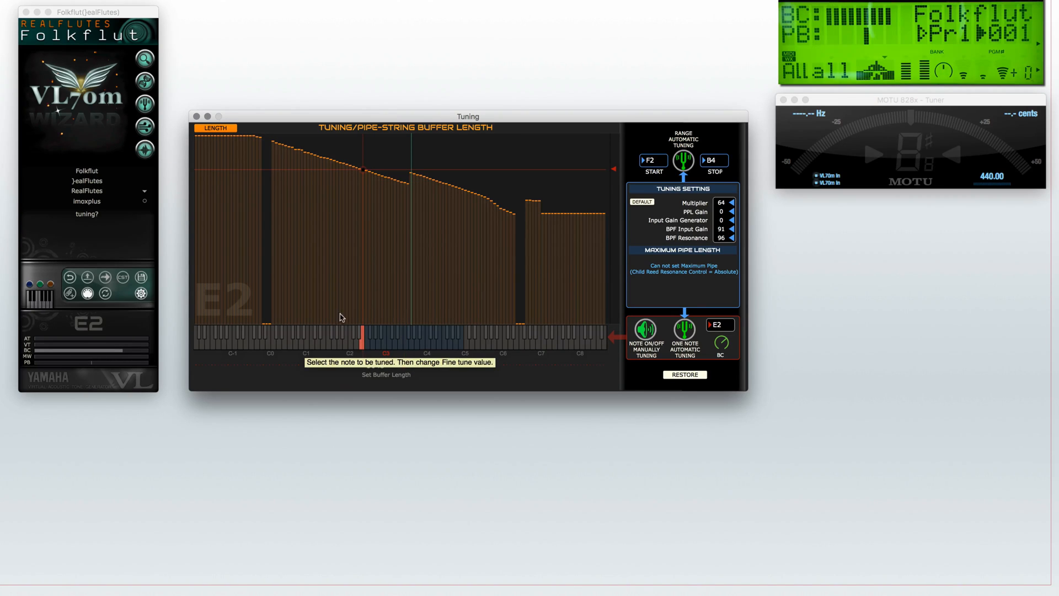
pyautogui.click(232, 132)
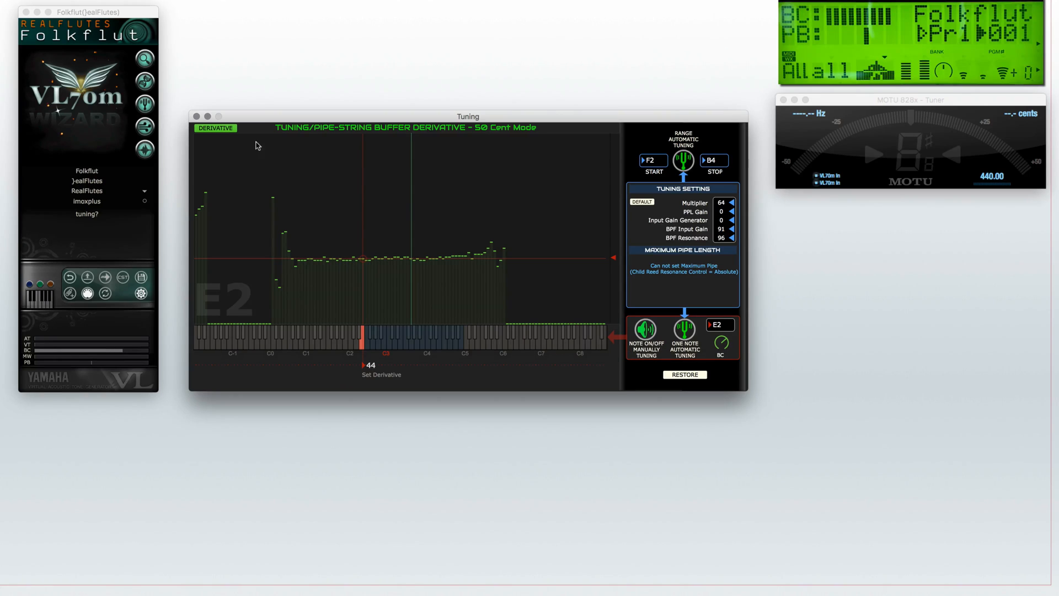
pyautogui.click(231, 130)
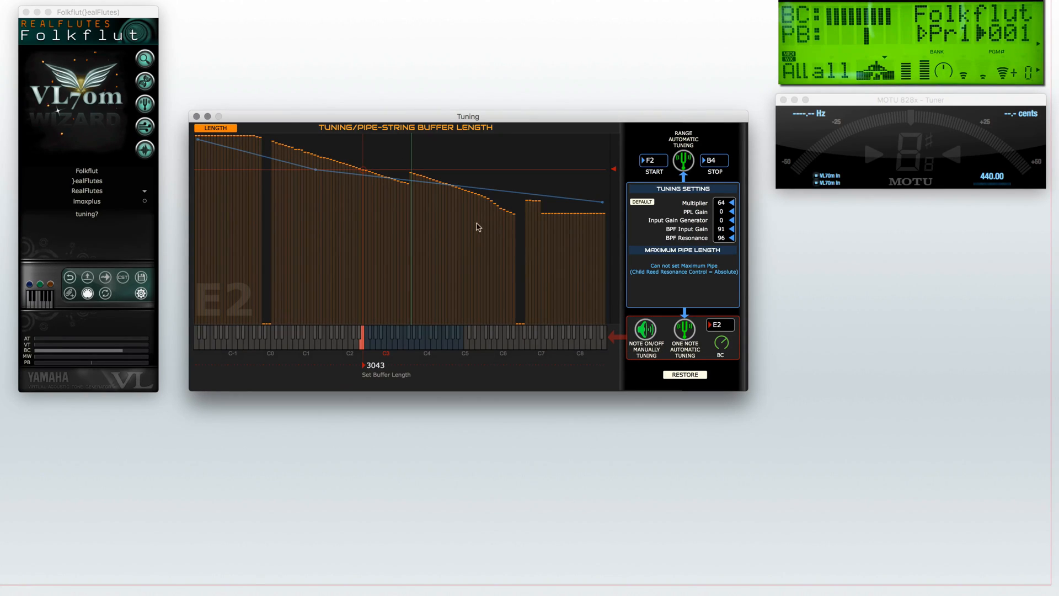
pyautogui.click(217, 128)
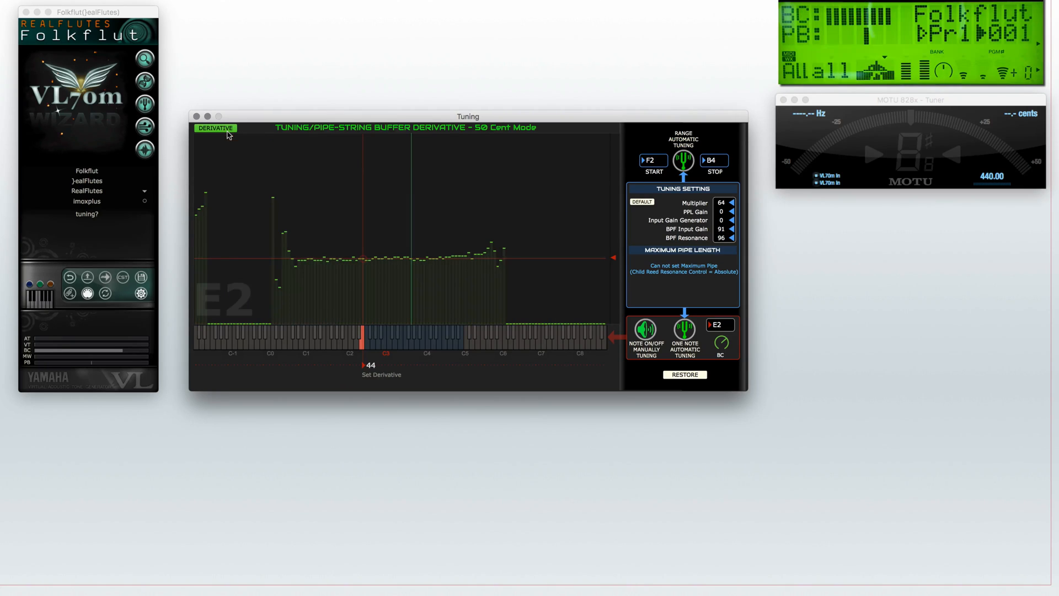
pyautogui.click(647, 333)
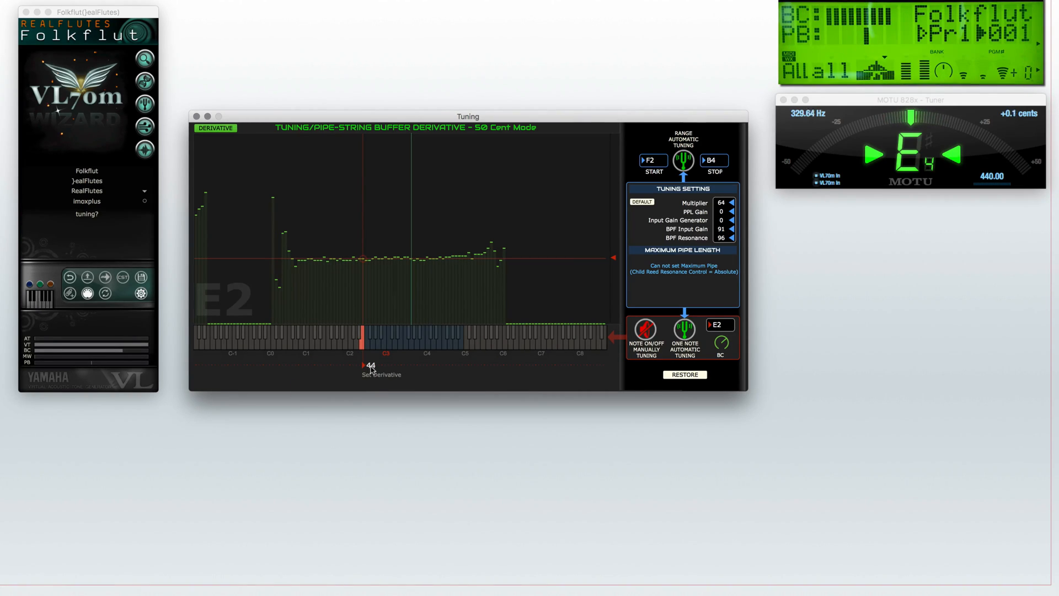
# Step: Try lowering the derivative value of E2 to 36 against the tuner, and bring it back up to 44
pyautogui.press('Down')
pyautogui.press('Down')
pyautogui.press('Down')
pyautogui.press('Down')
pyautogui.press('Down')
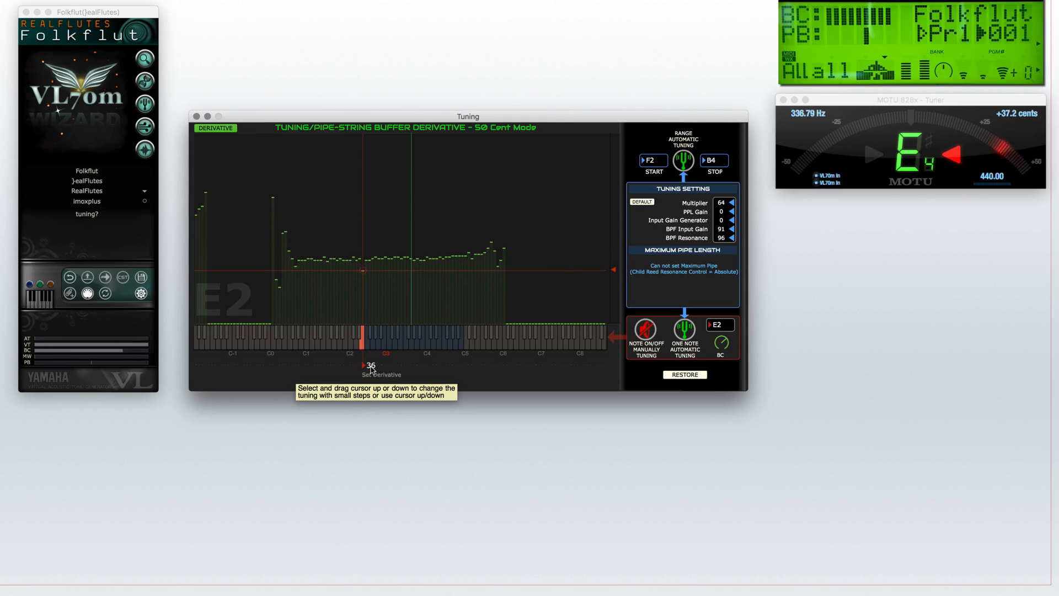
pyautogui.press('Up')
pyautogui.press('Up')
pyautogui.press('Up')
pyautogui.press('Up')
pyautogui.press('Up')
pyautogui.press('Up')
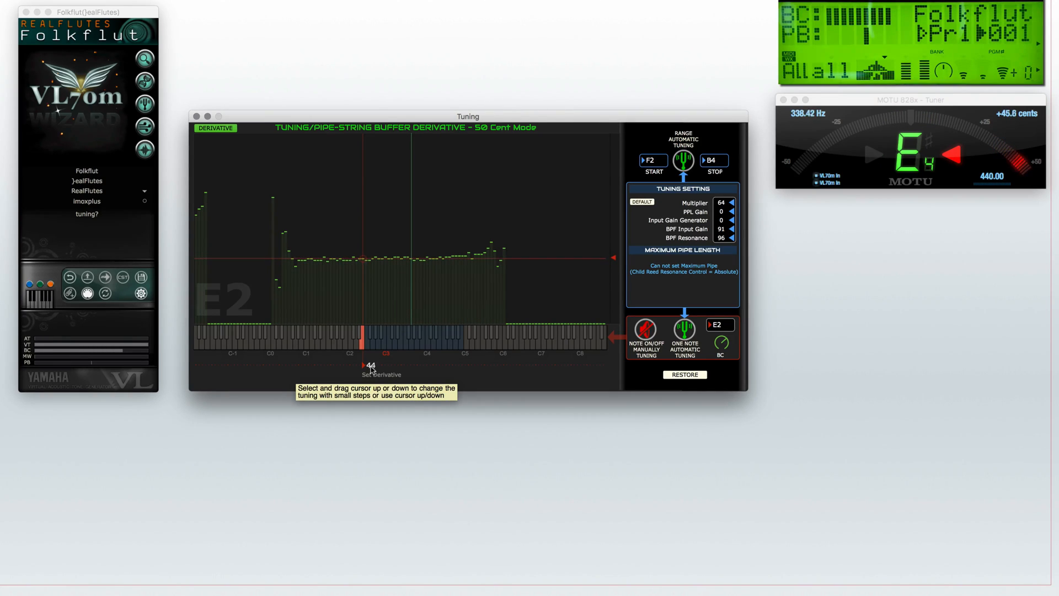
# Step: Lower the derivative value of the sounding note E2 to 0 while checking its pitch on the tuner
pyautogui.press('Down')
pyautogui.press('Down')
pyautogui.press('Down')
pyautogui.press('Down')
pyautogui.press('Down')
pyautogui.press('Down')
pyautogui.press('Down')
pyautogui.press('Down')
pyautogui.press('Down')
pyautogui.press('Down')
pyautogui.press('Down')
pyautogui.press('Down')
pyautogui.press('Down')
pyautogui.press('Down')
pyautogui.press('Down')
pyautogui.press('Down')
pyautogui.press('Down')
pyautogui.press('Down')
pyautogui.press('Down')
pyautogui.press('Down')
pyautogui.press('Down')
pyautogui.press('Down')
pyautogui.press('Down')
pyautogui.press('Down')
pyautogui.press('Down')
pyautogui.press('Down')
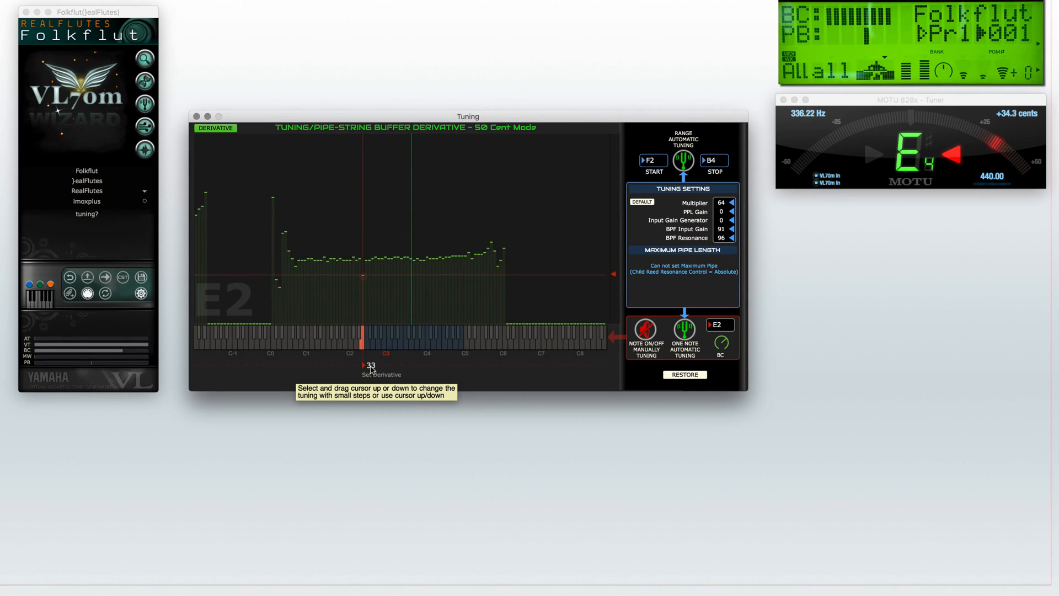
pyautogui.press('Down')
pyautogui.press('Down')
pyautogui.press('Down')
pyautogui.press('Down')
pyautogui.press('Down')
pyautogui.press('Down')
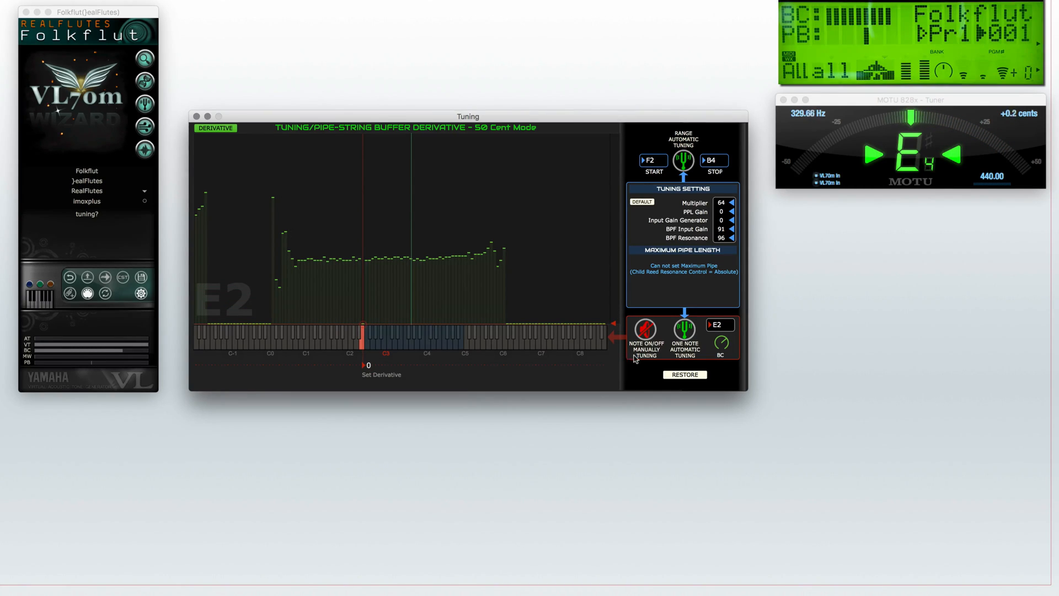
# Step: Silence note E2 and close the tuning editor after returning it to buffer length editing
pyautogui.click(645, 334)
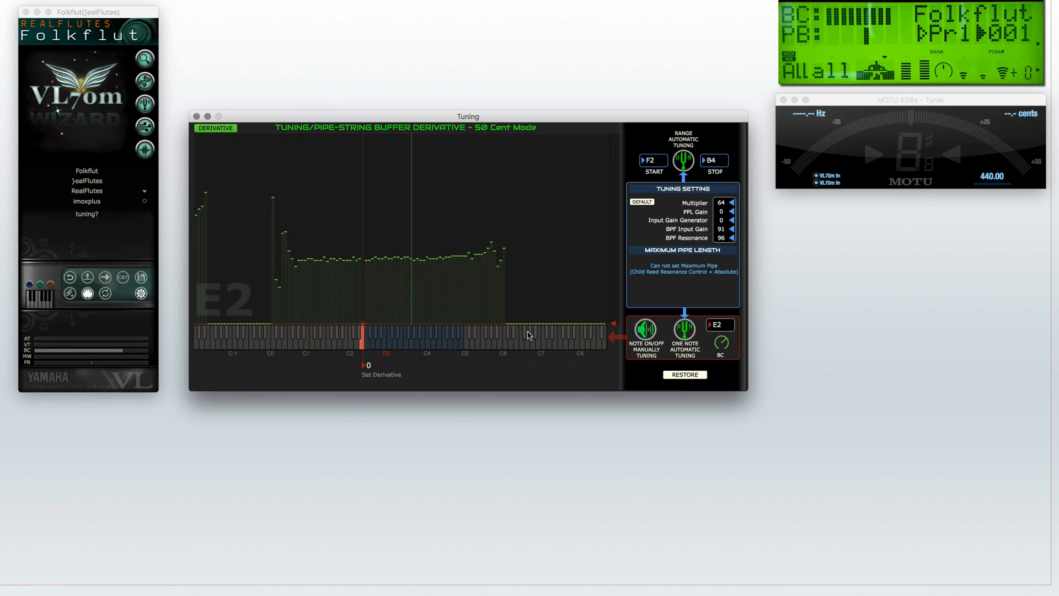
pyautogui.click(212, 130)
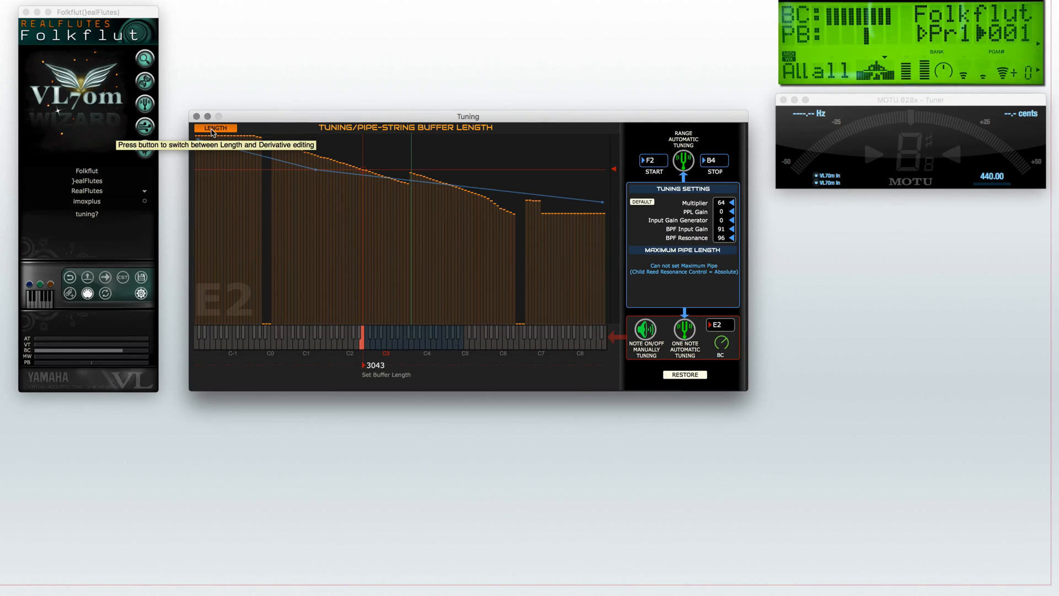
pyautogui.click(197, 117)
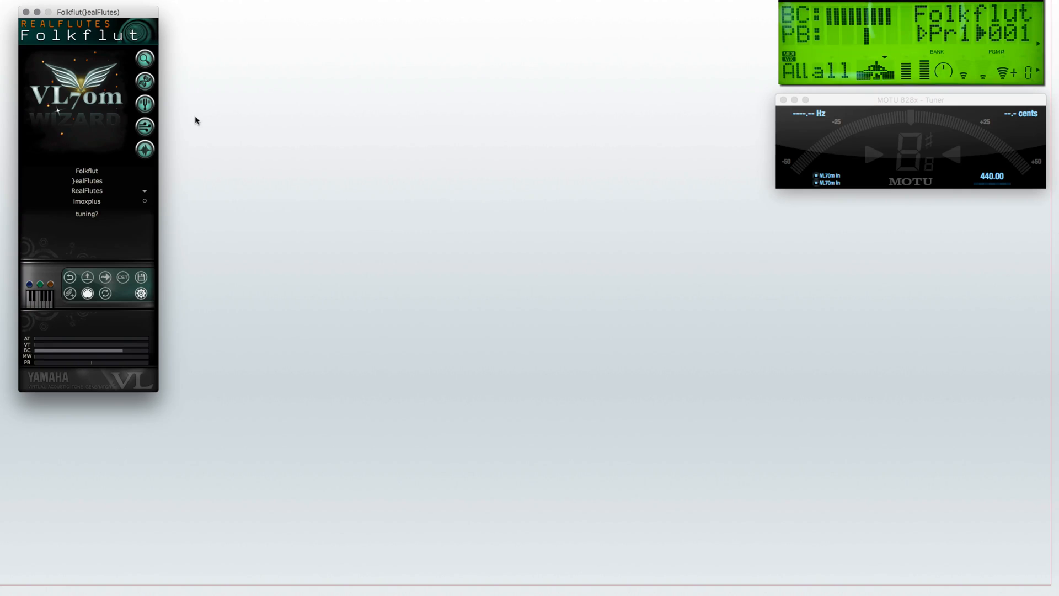